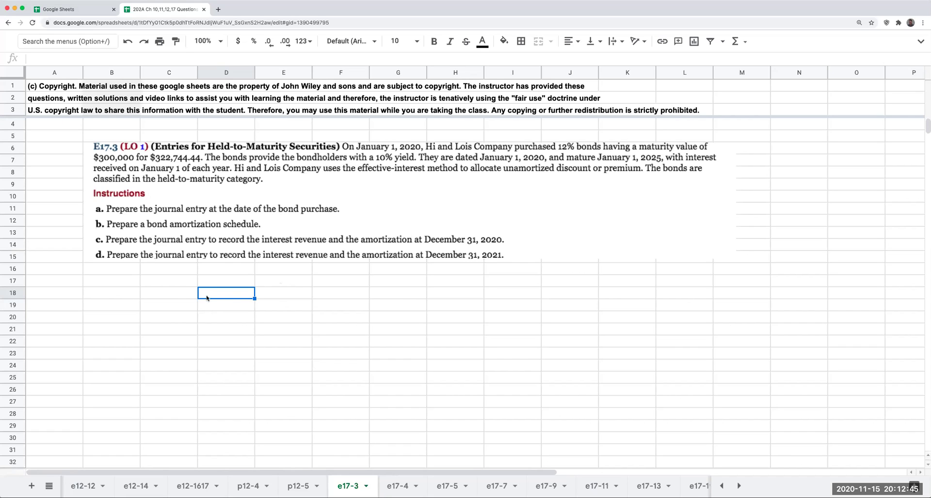
- Enter the 1/1/20 date and a cash credit of 322744.44
left_click(172, 300)
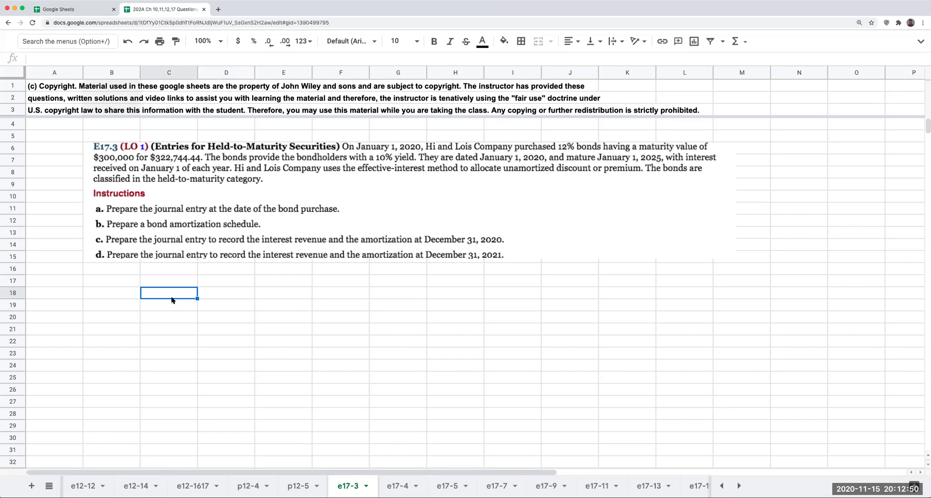
key("Left")
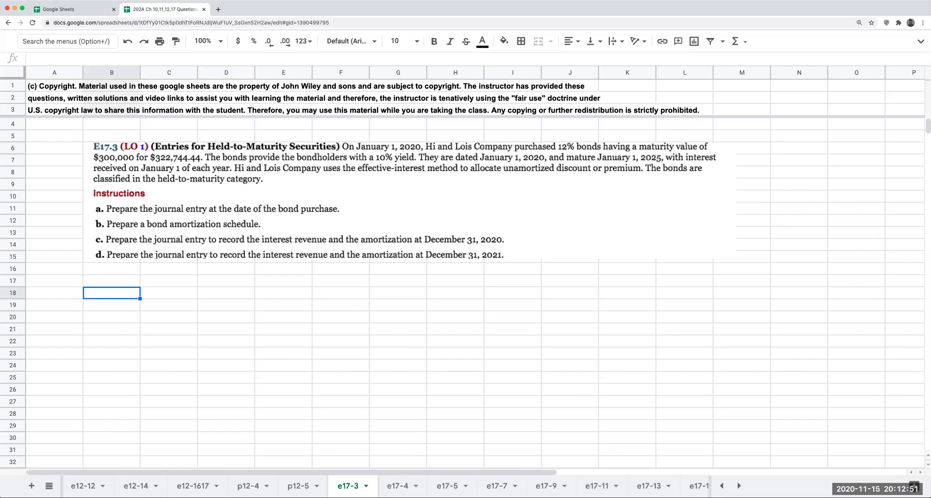
type("1/1/20")
key("Return")
key("Up")
key("Right")
key("Down")
key("Down")
key("Right")
type("cash")
key("Tab")
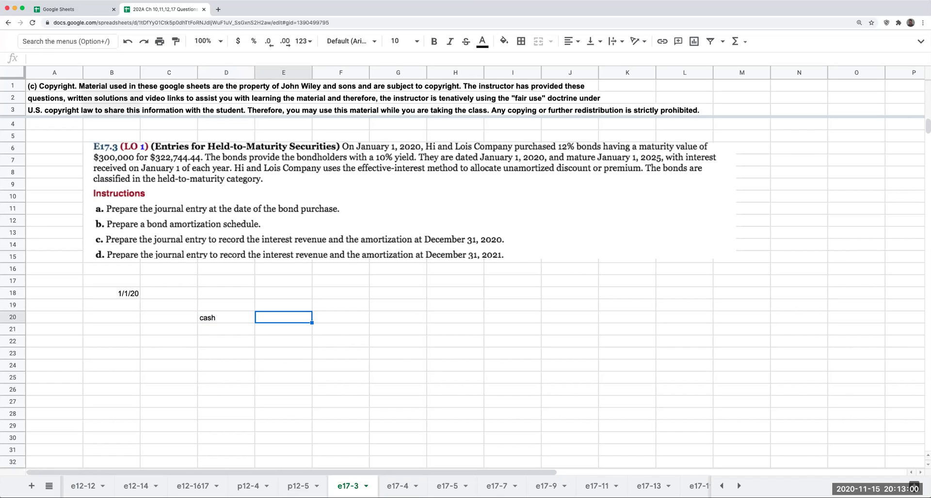
key("Right")
type("322744.44")
key("Return")
- Debit 'investment in bonds', linking its amount to the cash credit with =F20
key("Left")
key("Up")
key("Up")
key("Left")
key("Left")
key("Up")
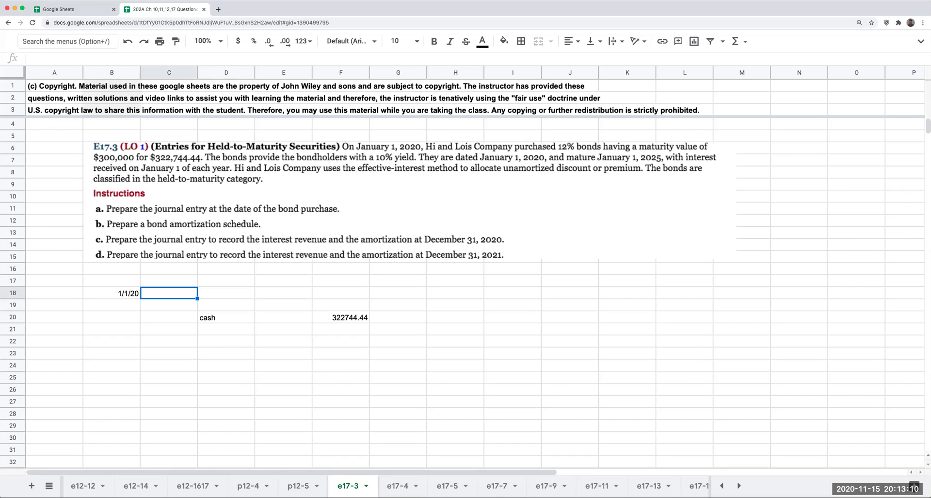
type("b")
key("BackSpace")
type("invensto")
key("BackSpace")
type("ment in bonds")
key("Return")
key("Up")
key("Right")
key("Right")
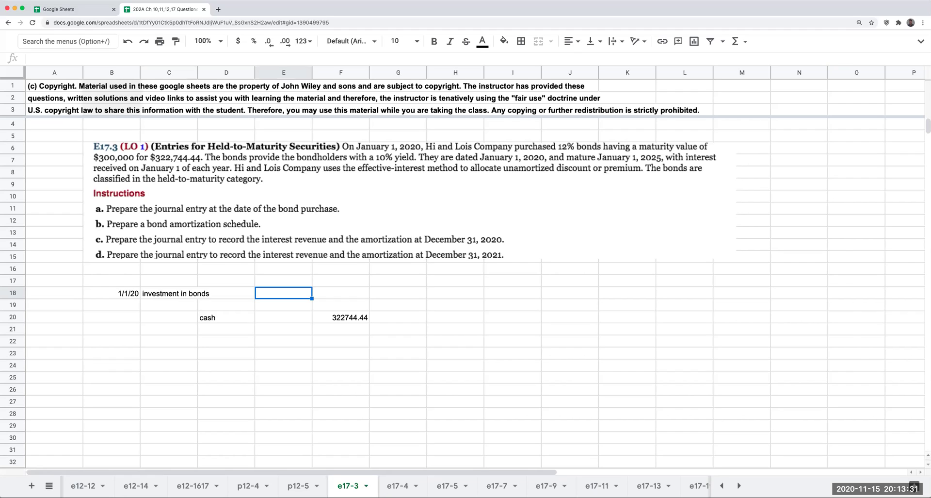
type("=F20")
key("Return")
- Delete the blank row inside the entry and format both amounts as currency without decimals
right_click(23, 306)
left_click(53, 276)
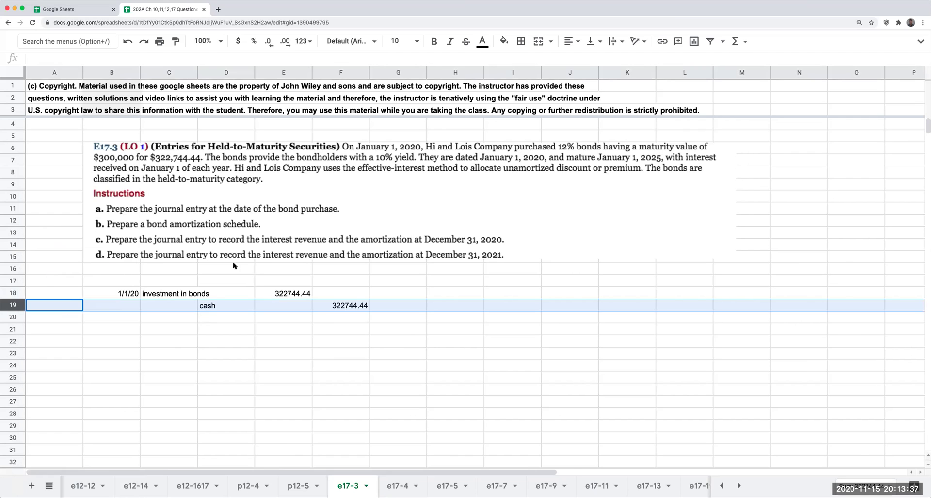
left_click(248, 309)
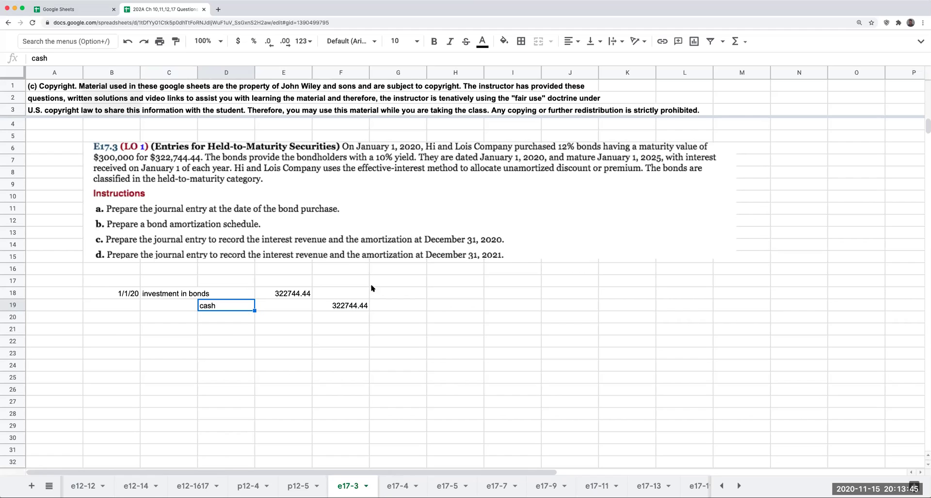
left_click(228, 354)
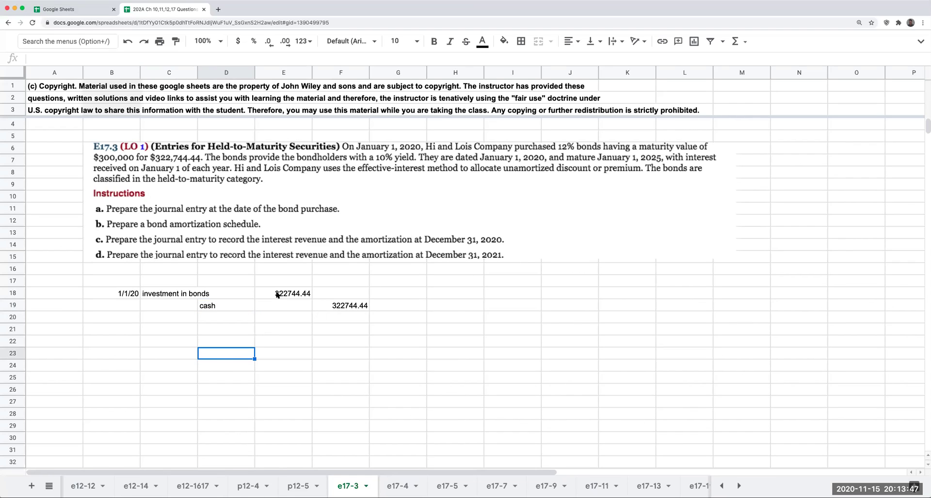
left_click_drag(279, 294, 342, 304)
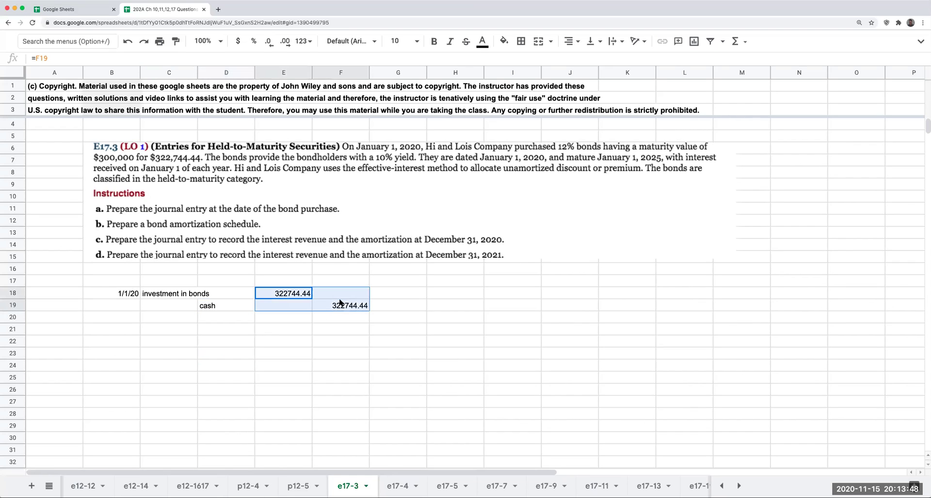
left_click(238, 41)
left_click(268, 40)
left_click(268, 41)
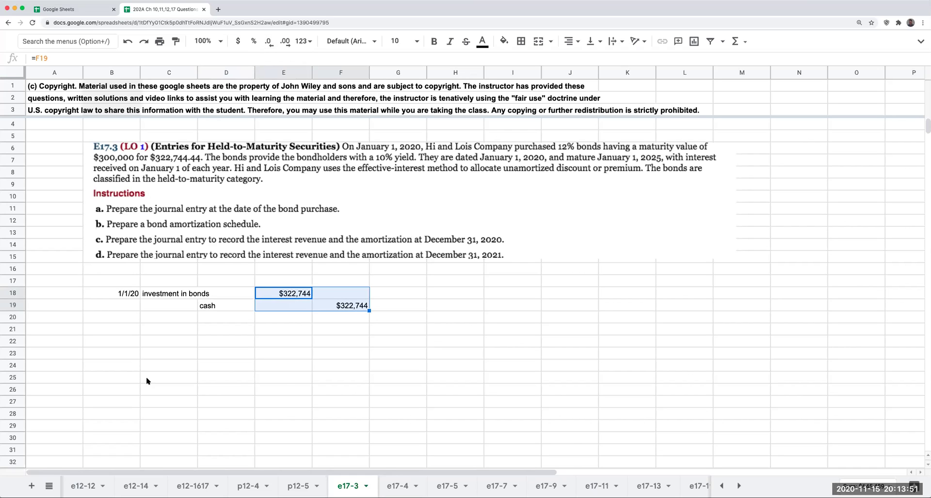
- Add the description 'to record investment' below the cash line
left_click(162, 349)
left_click(174, 336)
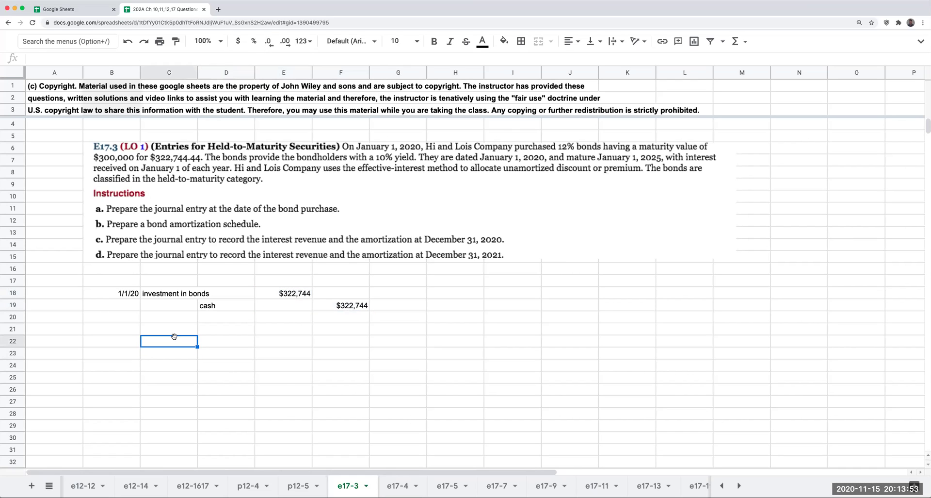
key("Up")
key("Up")
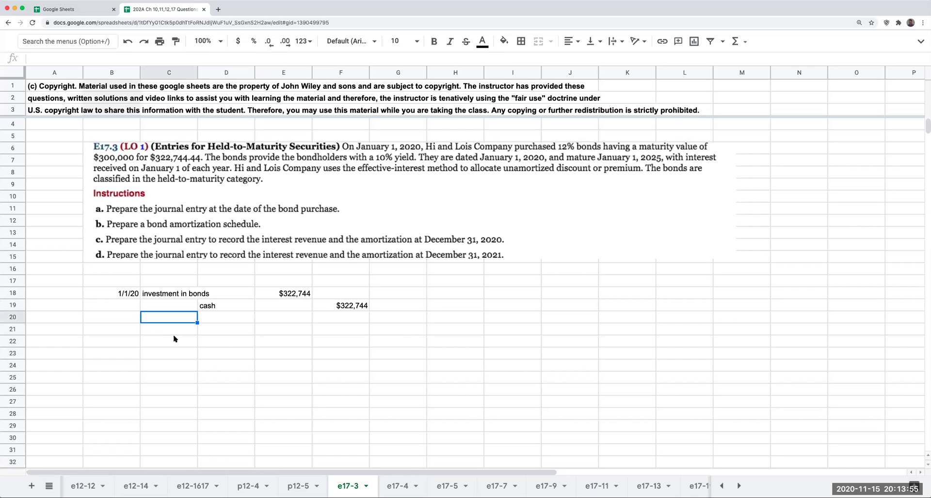
type("to recor")
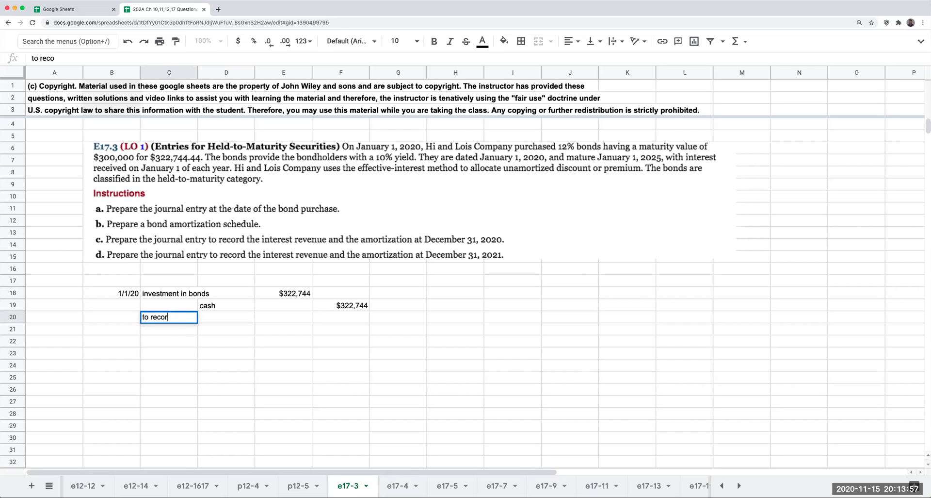
type("d investment")
key("Return")
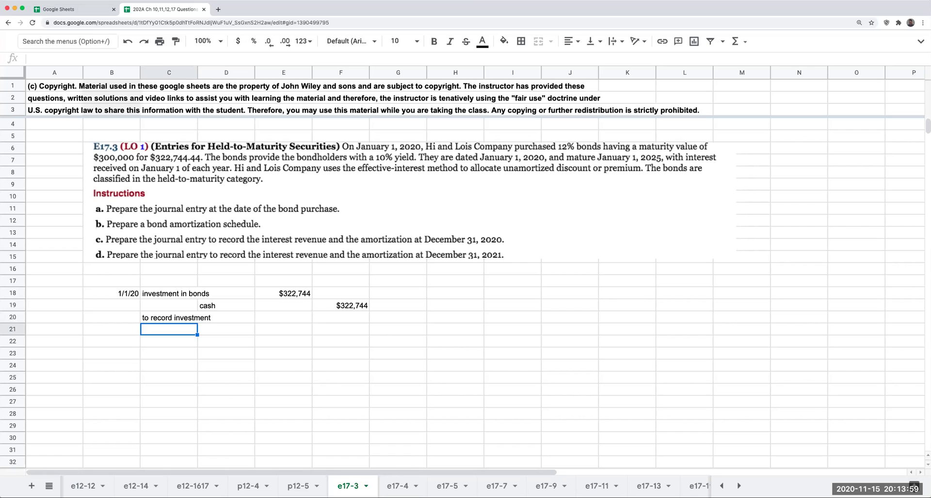
key("Right")
key("Right")
key("Right")
key("Right")
key("Right")
key("Right")
- Add a 'carrying value' heading, link the value to the investment amount, and date it 1/1/20
key("Up")
key("Up")
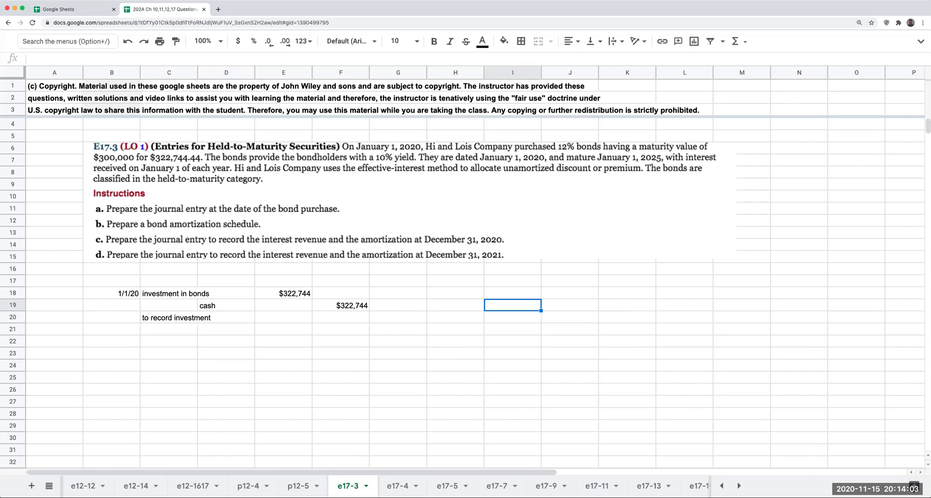
type("carrying value")
key("Return")
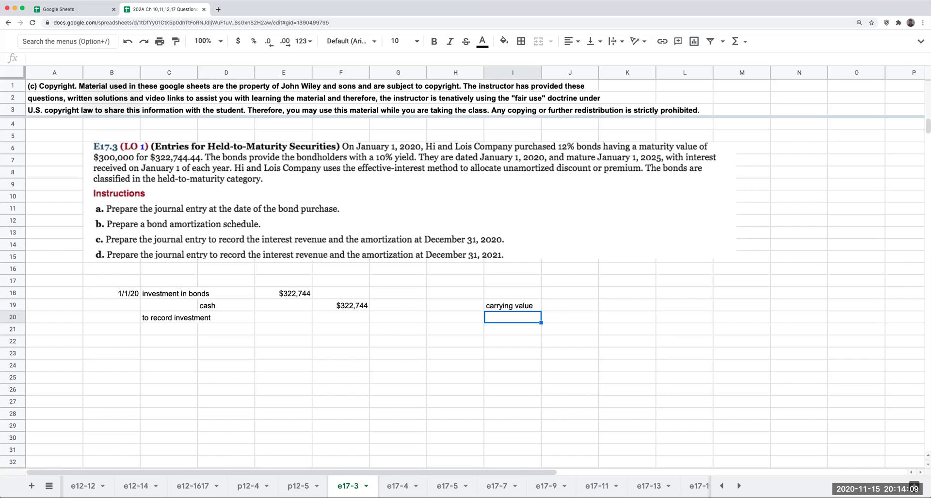
key("Left")
key("Right")
key("Left")
key("Up")
key("Right")
key("Down")
type("=")
key("Left")
key("Left")
key("Left")
key("Left")
key("Up")
key("Up")
key("Return")
key("Left")
key("Up")
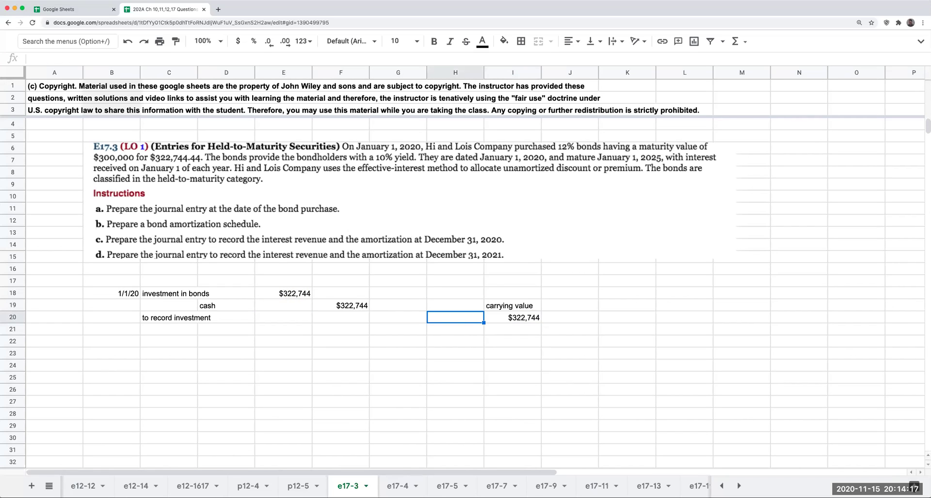
type("1/1/20")
key("Return")
key("Up")
key("Right")
key("Right")
key("Up")
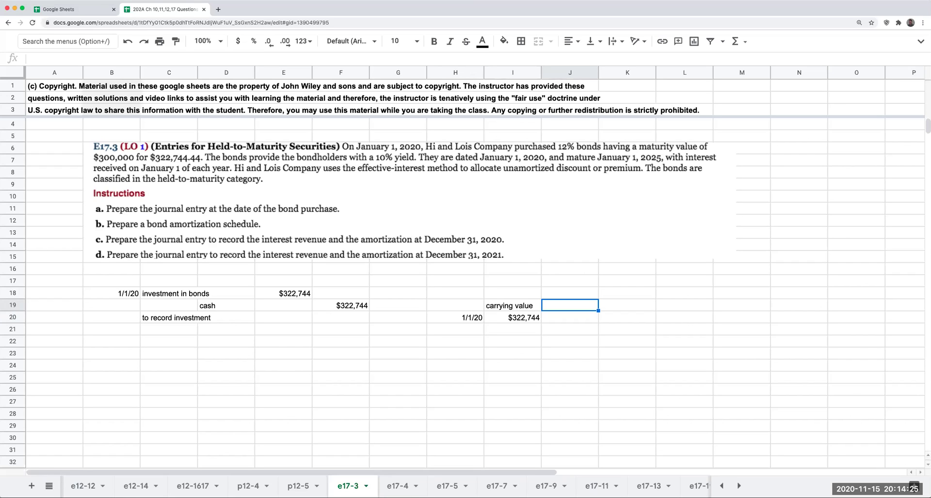
type("cash paid for ")
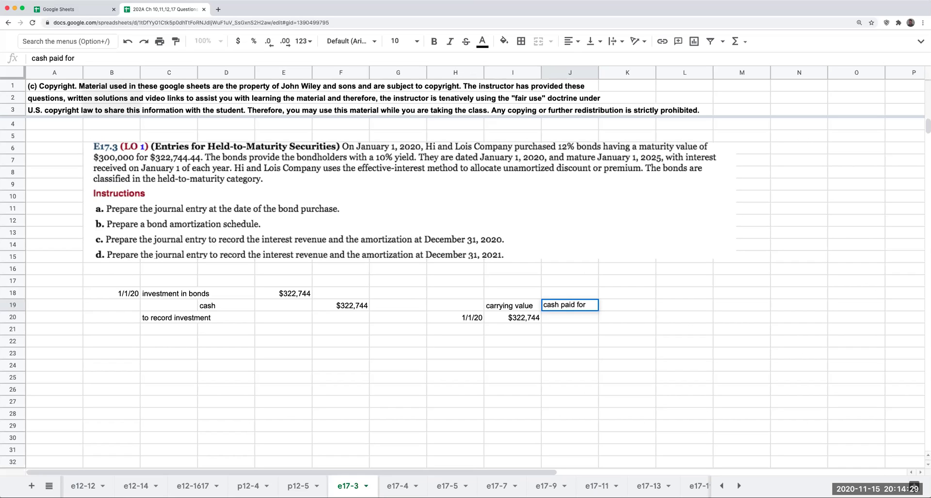
type("interest")
key("Return")
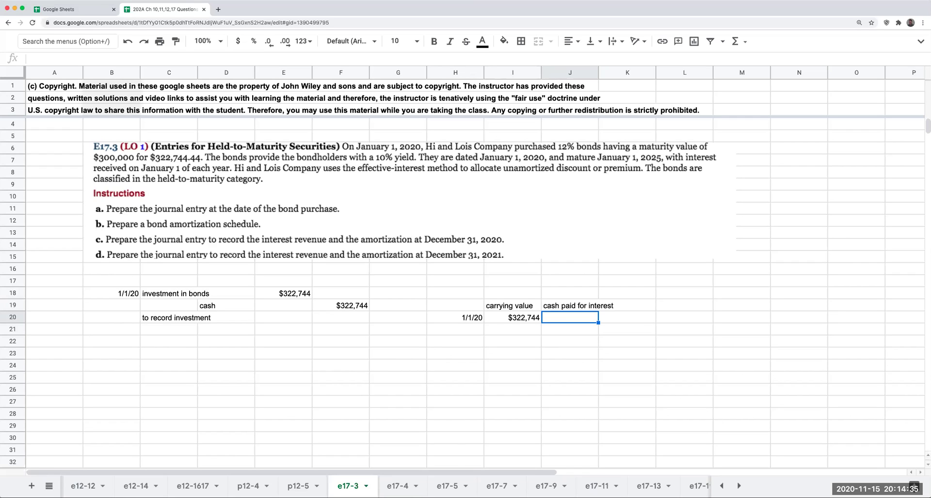
type("+")
type(".12*")
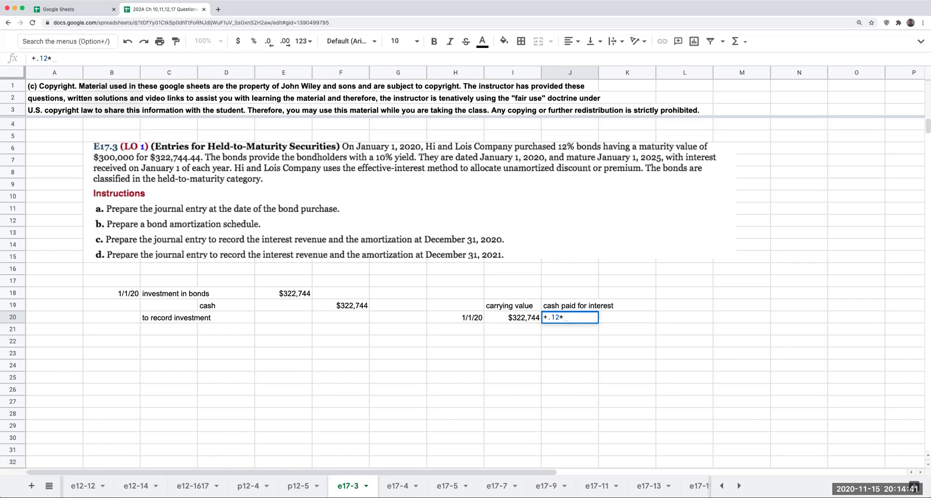
type("300000")
key("Return")
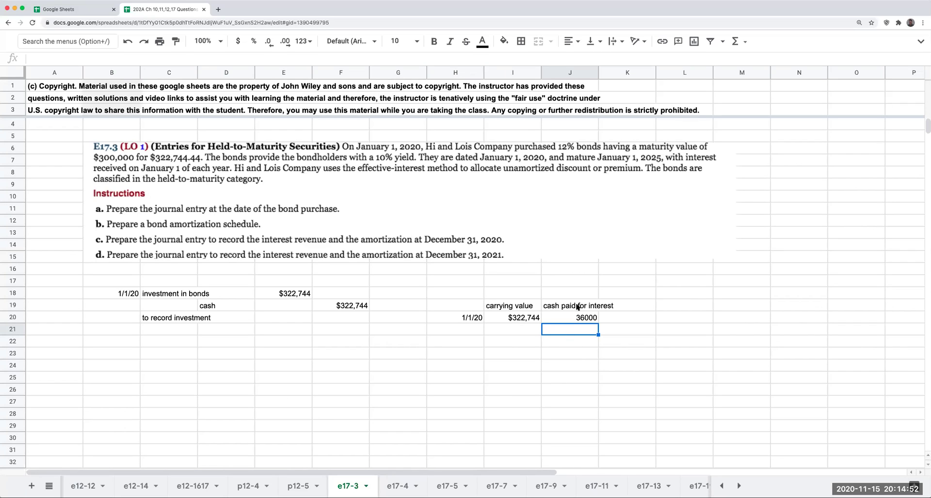
mouse_move(578, 307)
left_mouse_down()
mouse_move(580, 318)
mouse_move(638, 317)
left_mouse_up()
key("Left")
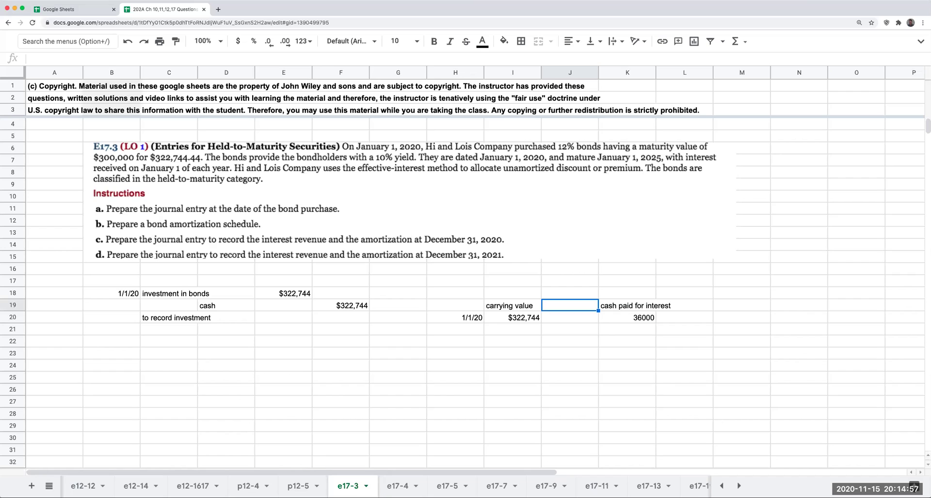
key("Down")
- Add the note 'stated rate (12%) * face value 300,000' above cash paid
key("Up")
key("Up")
key("Right")
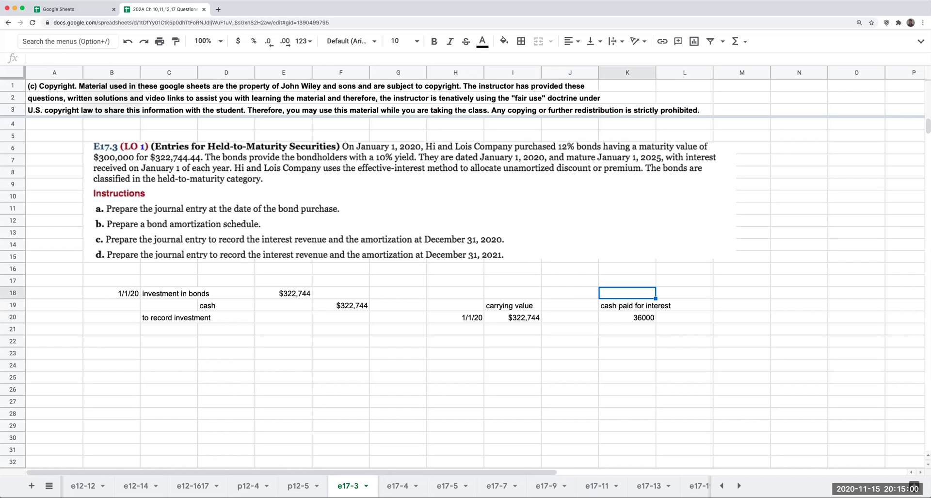
type("stated rate (12%$")
key("BackSpace")
type(") *")
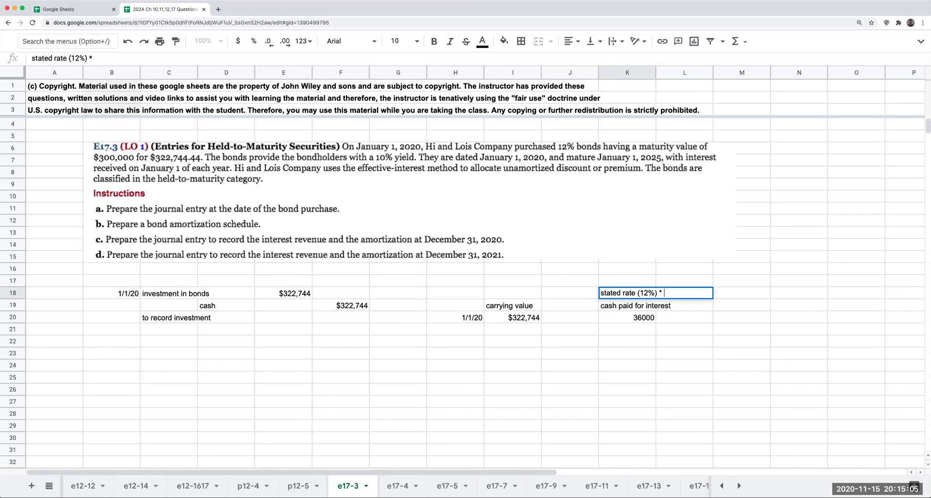
type(" face value 300,000")
key("Return")
- Add an 'interest revenue' column as carrying value times 10% ($32,274), noted 'CV * 10%'
key("Left")
type("interest revenue")
key("Return")
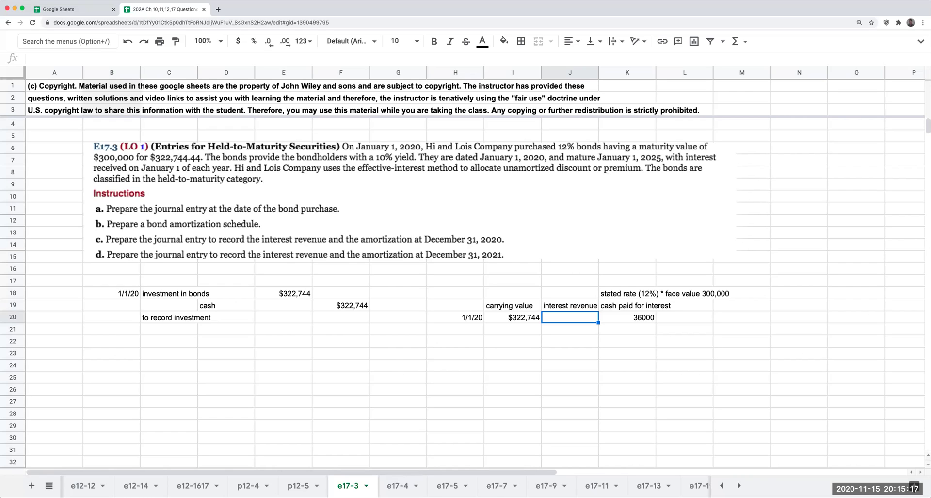
type("+")
key("Left")
type("*10%")
key("Return")
key("Up")
key("Left")
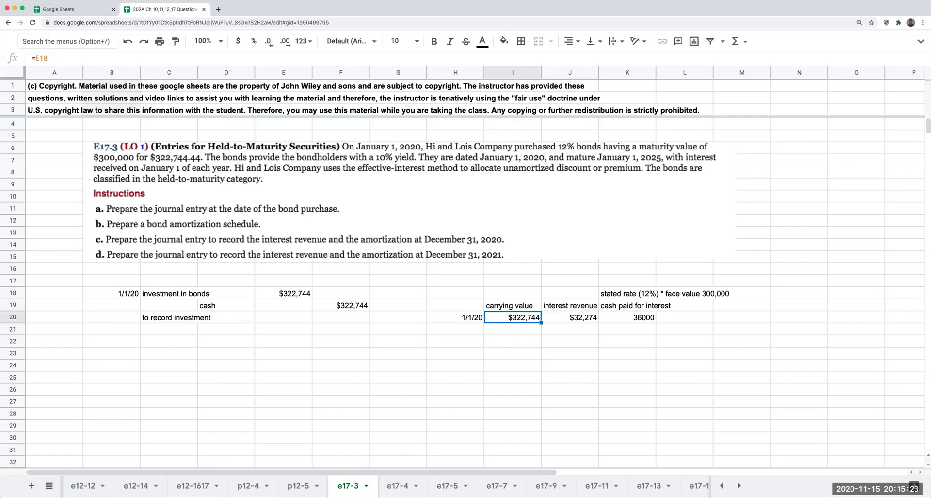
key("Right")
key("Up")
key("Up")
type("CV * 10%")
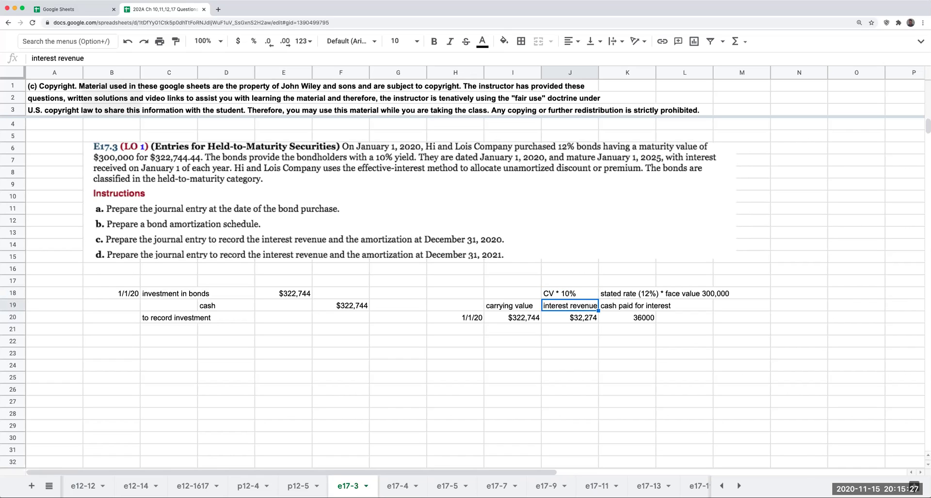
key("Right")
key("Right")
key("Right")
key("Left")
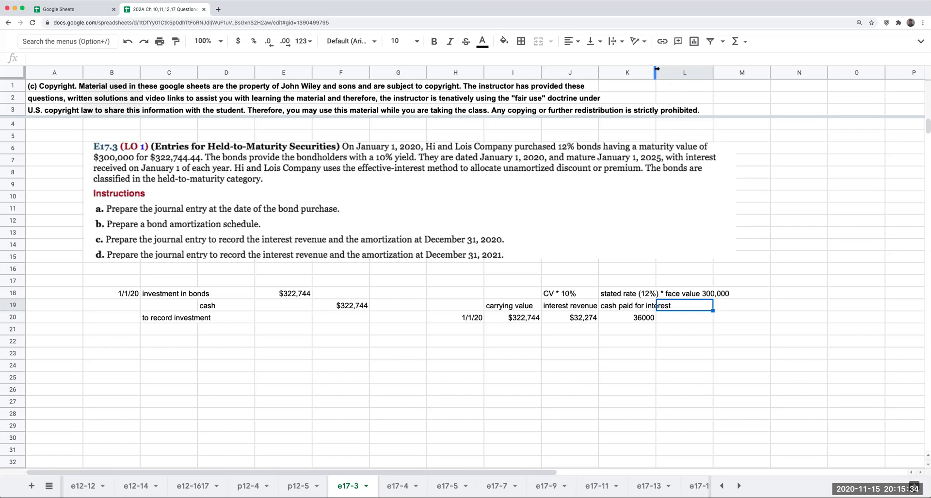
left_click_drag(657, 70, 725, 70)
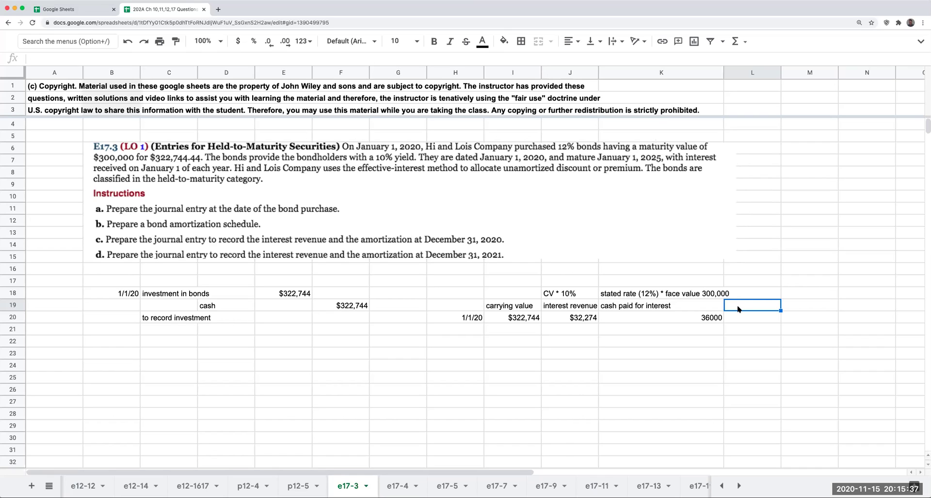
- Add a 'prem amort' column as cash paid minus interest revenue ($3,726)
type("prem amort")
key("Return")
type("+")
key("Left")
type("-")
key("Left")
key("Left")
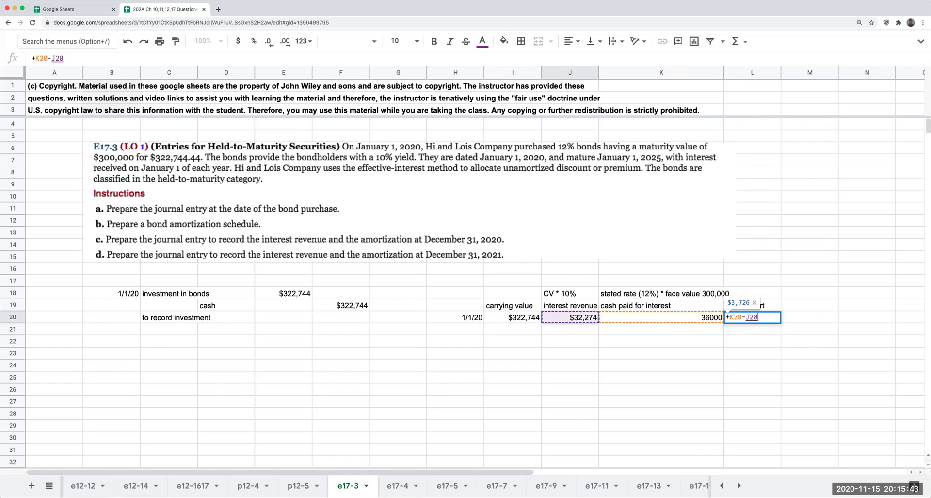
key("Return")
- Add an 'ending CV' column as carrying value minus premium amortization ($319,019)
key("Up")
key("Right")
key("Up")
type("ending CV")
key("Return")
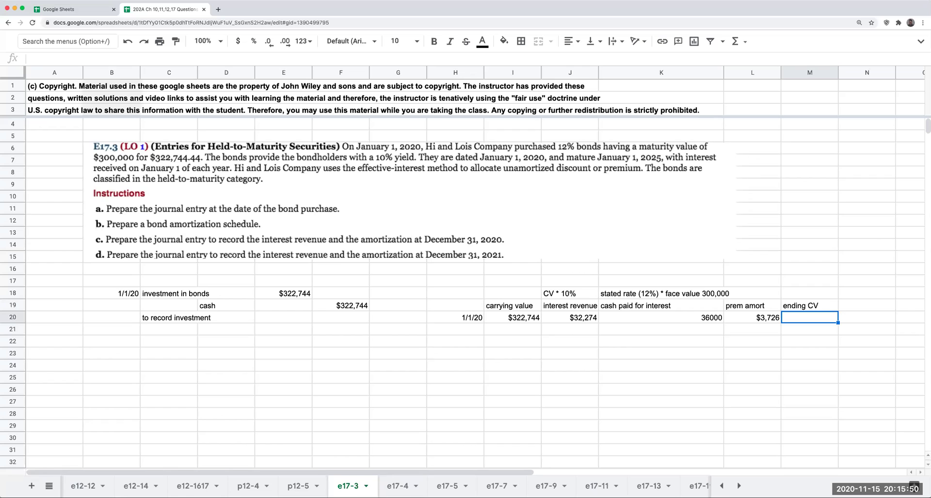
type("+")
key("Left")
key("Left")
key("Left")
type("-")
key("Left")
key("Return")
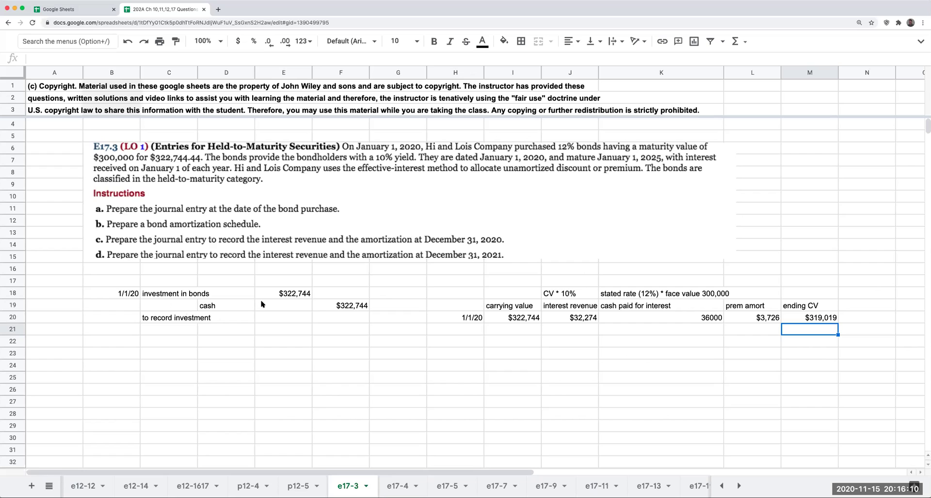
- Enter year labels 2021, 2022, 2023 and 2024 below 1/1/20 in H21:H24
left_click(127, 343)
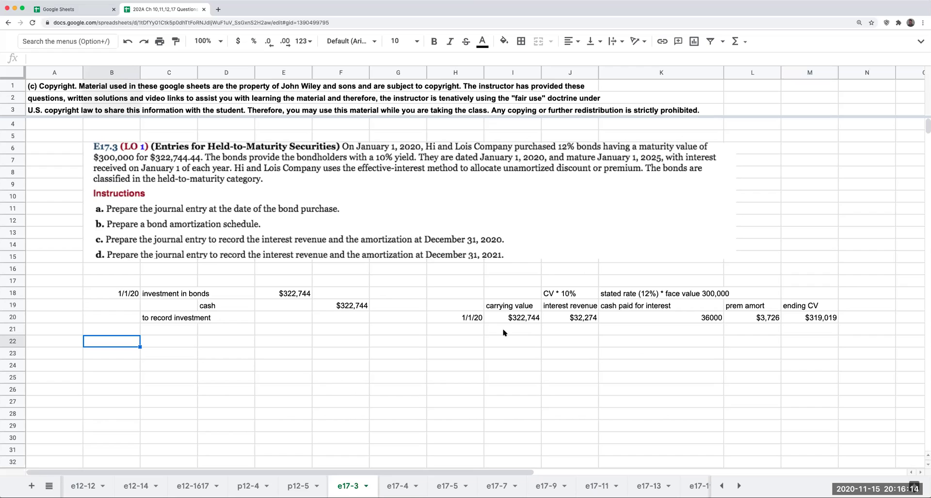
left_click(481, 332)
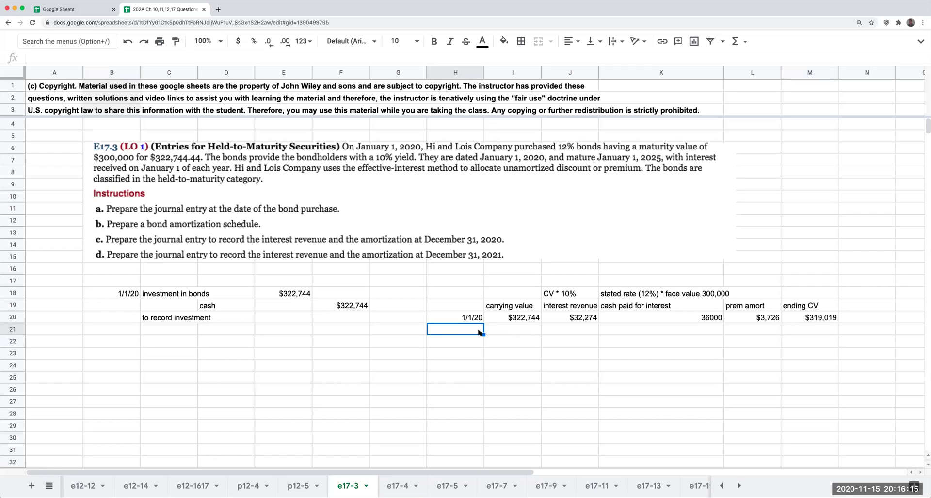
type("2021")
key("Return")
type("2022")
key("Return")
type("2023")
key("Return")
type("2024")
key("Return")
- Set the 2021 beginning carrying value to =M20 ($319,019) and interest to 10% of it ($31,902)
key("Up")
key("Right")
key("Up")
key("Up")
type("+")
key("Up")
key("Right")
key("Right")
key("Right")
key("Right")
key("Right")
key("Left")
key("Return")
key("Up")
key("Right")
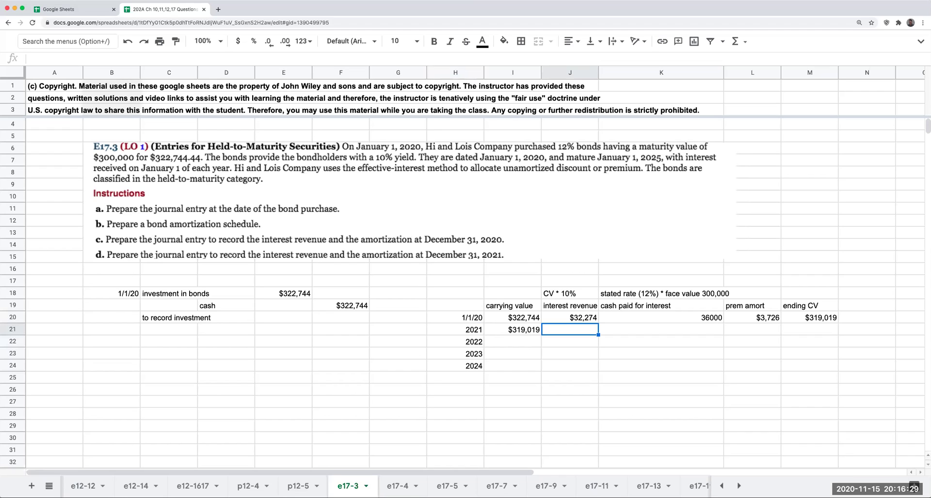
type("+")
key("Left")
type("*10%")
key("Return")
- Enter 36000 cash paid for each year 2021 through 2024
key("Up")
key("Right")
type("36000")
key("Return")
type("36000")
key("Return")
type("36000")
key("Return")
type("36000")
key("Tab")
- Add the 2021 amortization =K21-J21 ($4,098) and ending carrying value =I21-L21 ($314,921)
key("Up")
key("Up")
key("Up")
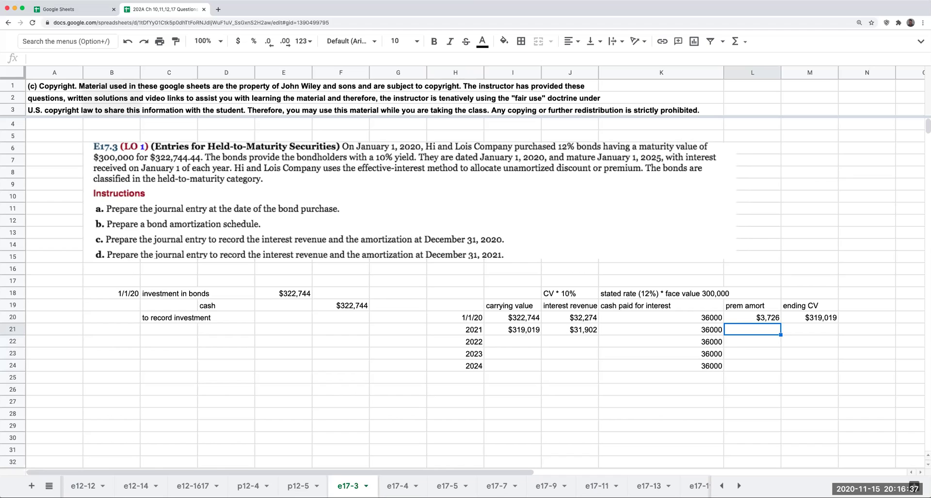
type("=K21-J21")
key("Return")
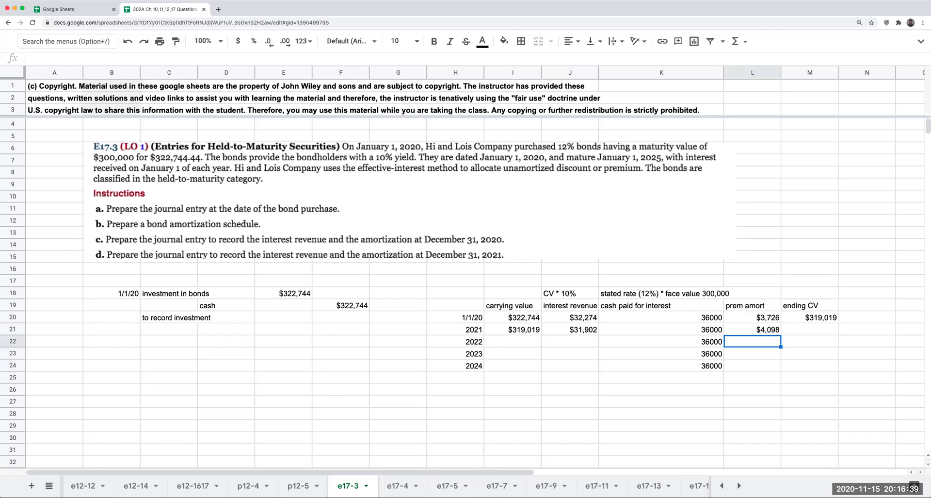
key("Up")
key("Right")
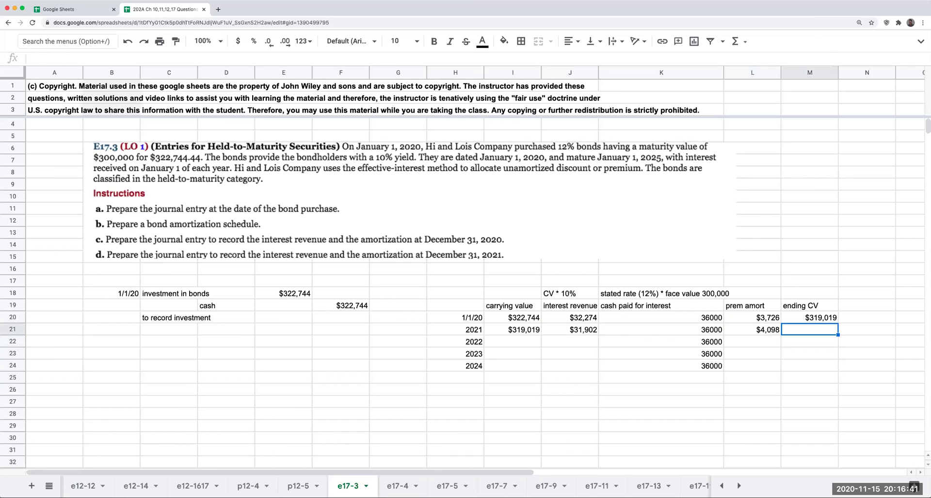
type("+")
key("Left")
key("Left")
key("Left")
key("Left")
type("-")
key("Left")
key("Return")
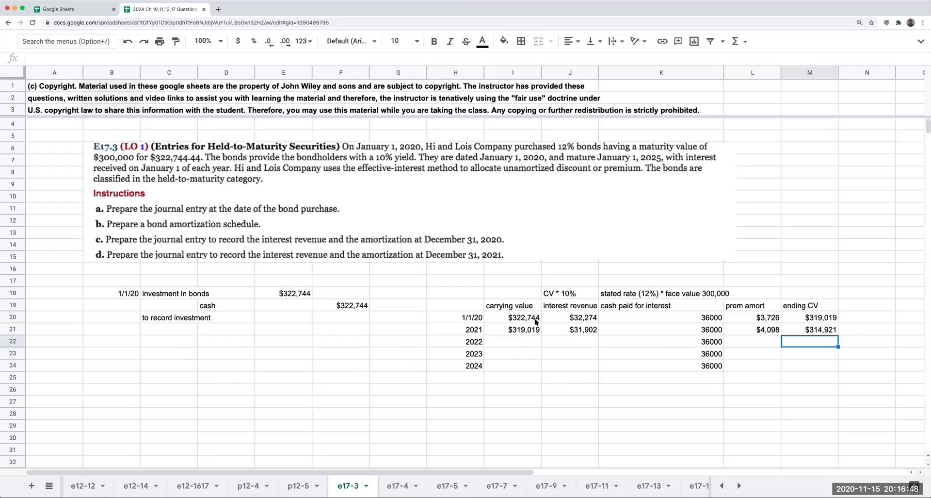
- Copy the 2021 schedule formulas down into the 2022, 2023 and 2024 rows
left_click_drag(523, 329, 798, 329)
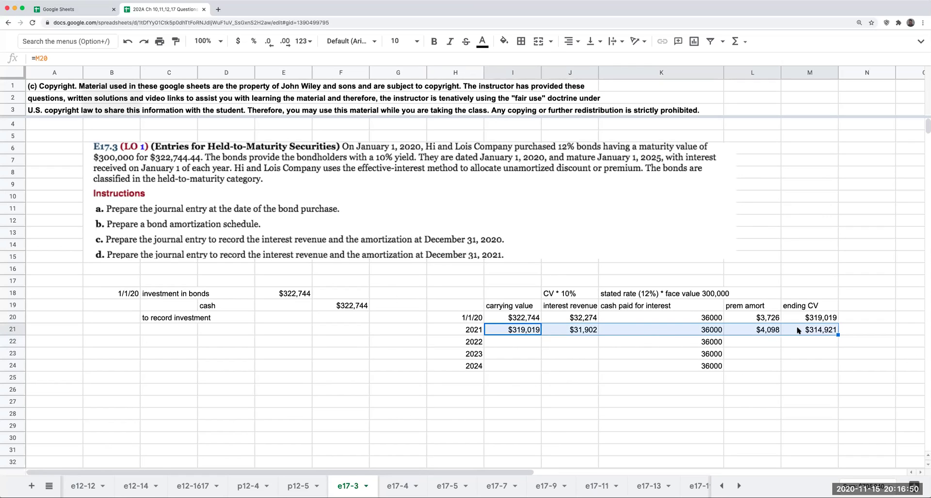
key("ctrl+c")
key("Down")
key("ctrl+v")
key("Down")
key("ctrl+v")
key("Down")
key("ctrl+v")
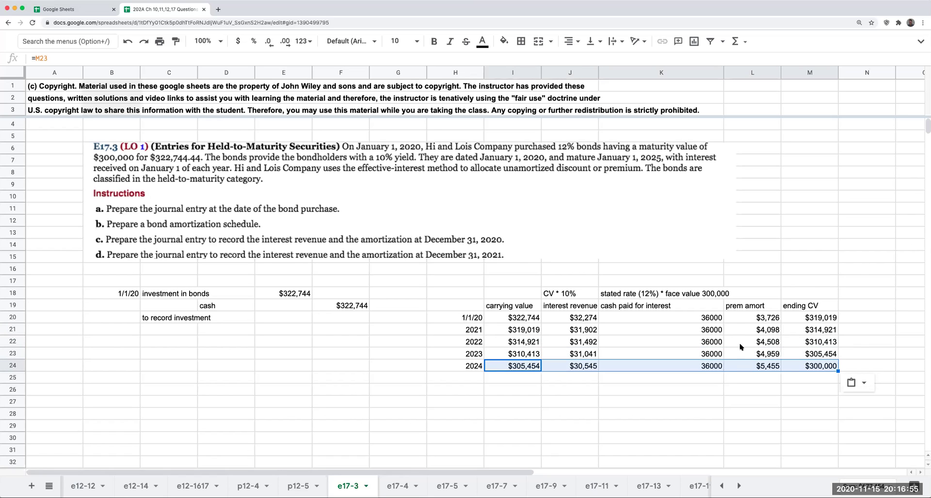
- Format the cash paid amounts in K20:K24 as currency with no decimals, like $36,000
left_click_drag(690, 320, 685, 366)
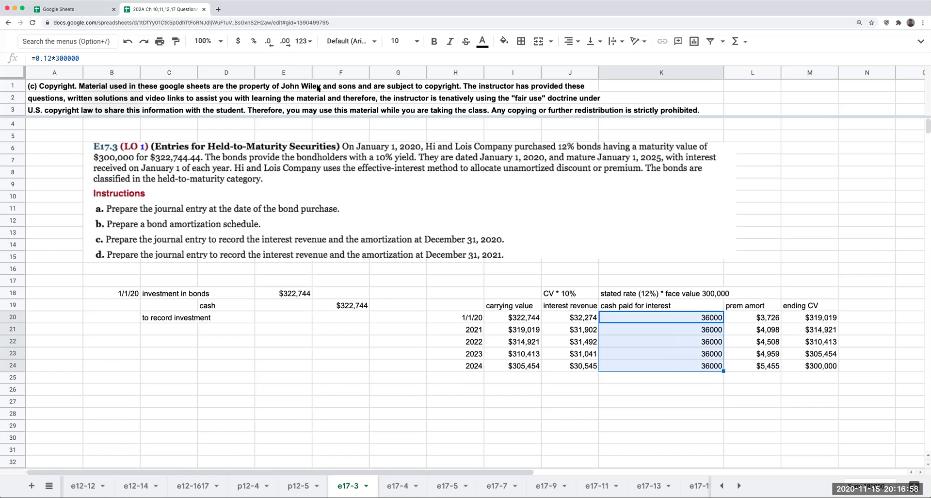
left_click(238, 41)
left_click(270, 45)
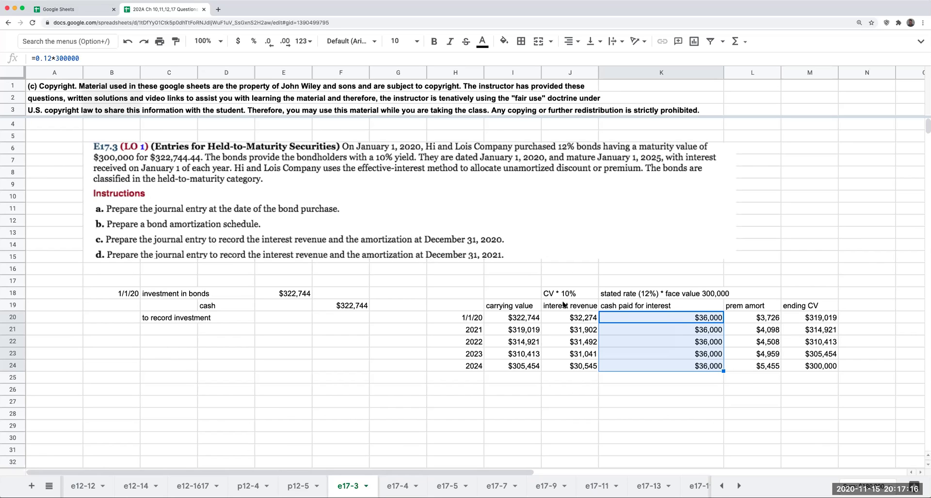
left_click_drag(565, 306, 568, 361)
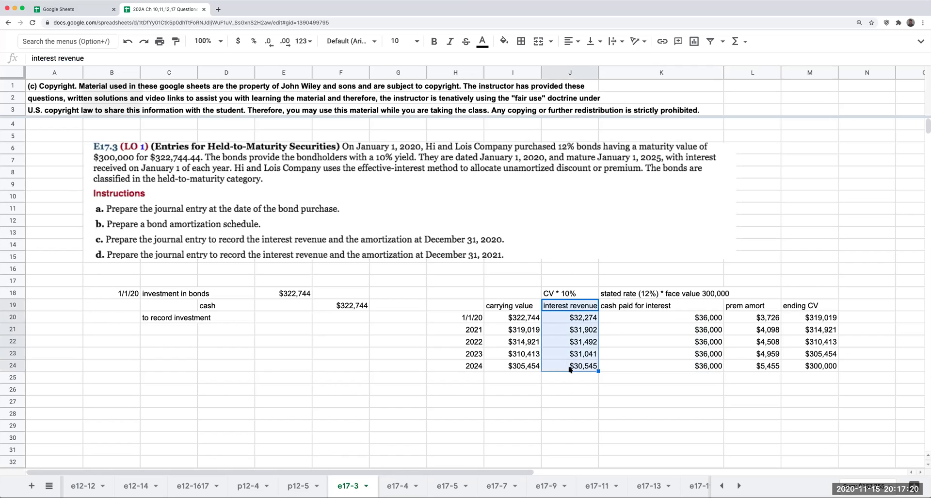
left_click(129, 344)
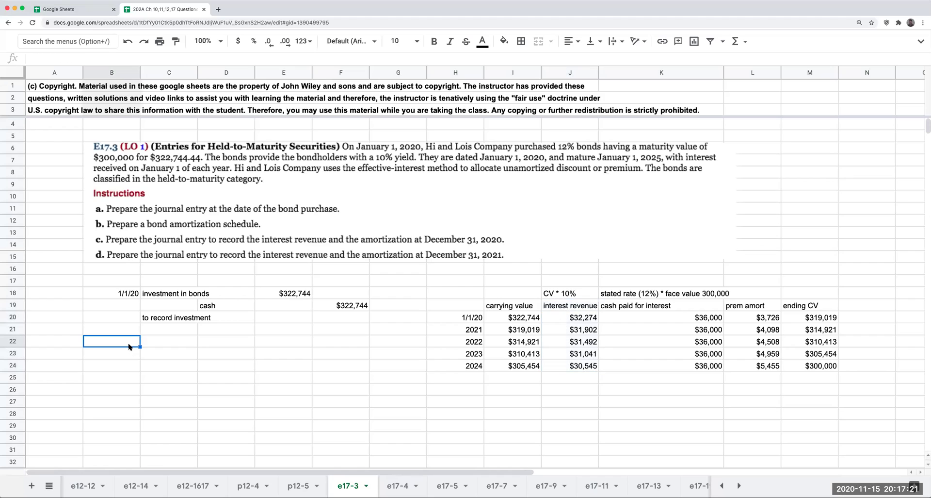
- Date the entry 12/31/20 and debit cash for 36000
type("12/31/20")
key("Return")
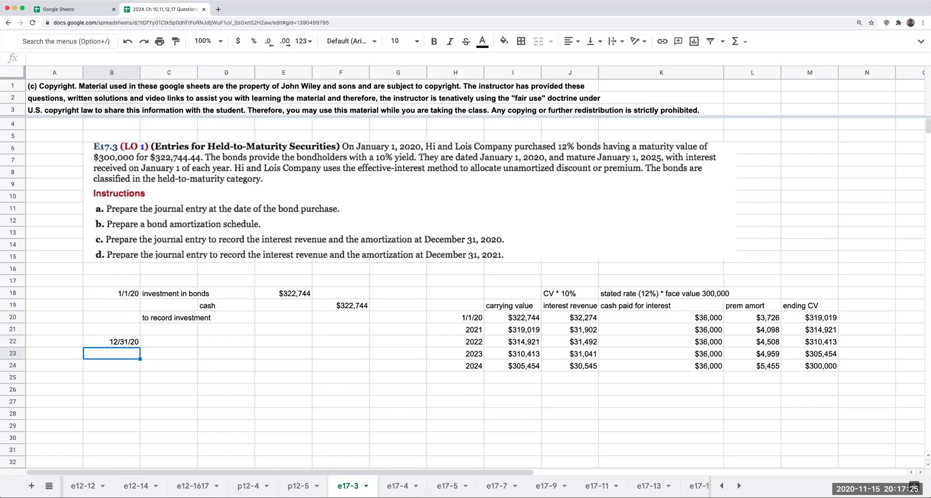
key("Up")
key("Right")
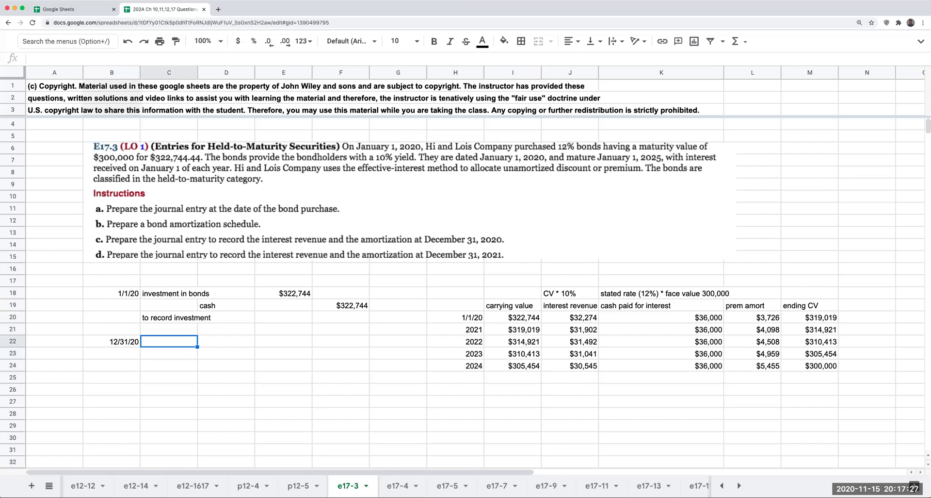
type("cash")
key("Return")
key("Up")
key("Right")
key("Right")
type("36000")
key("Return")
- Credit interest revenue for $32,274, referencing the 2020 schedule interest
key("Left")
key("Left")
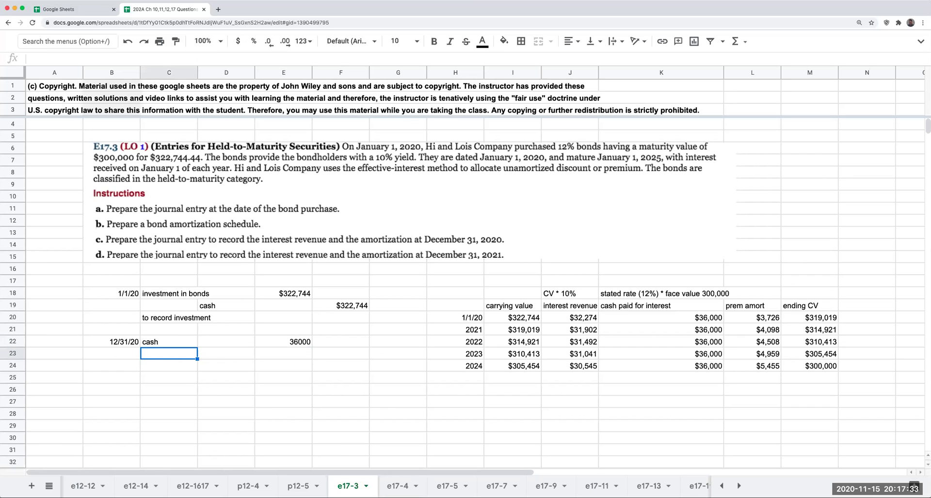
key("Down")
key("Right")
type("interest revenue")
key("Right")
key("Right")
type("=")
key("Right")
key("Right")
key("Right")
key("Right")
key("Up")
key("Up")
key("Up")
key("Up")
key("Return")
key("Up")
key("Up")
- Credit investment in bonds for $3,726, referencing the 2020 premium amortization
key("Left")
key("Left")
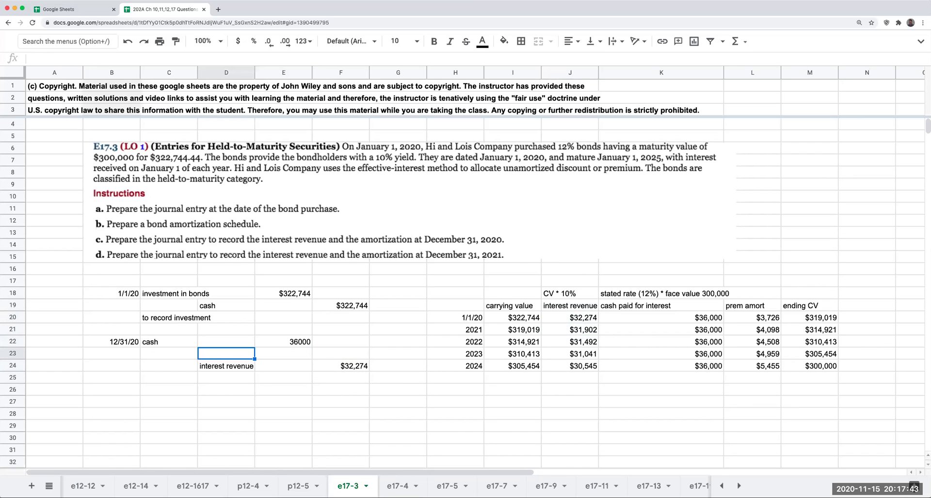
type("inven")
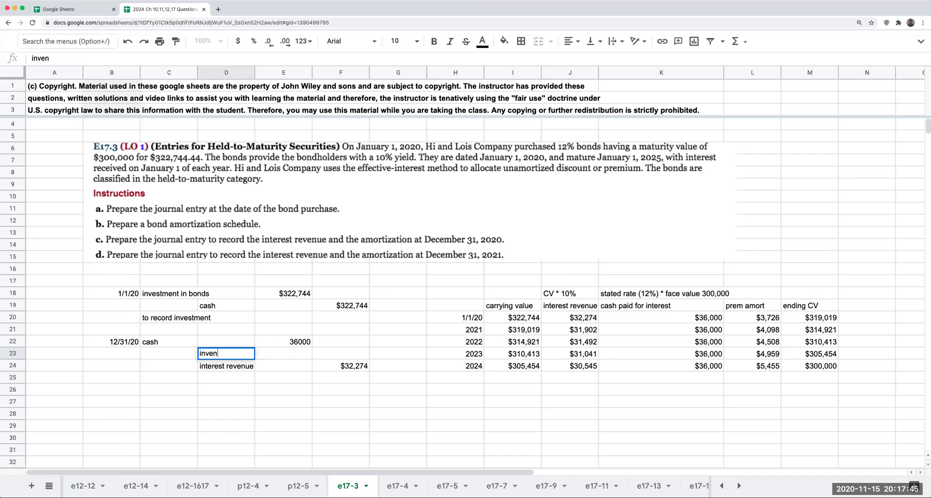
key("BackSpace")
key("BackSpace")
type("estment in bon")
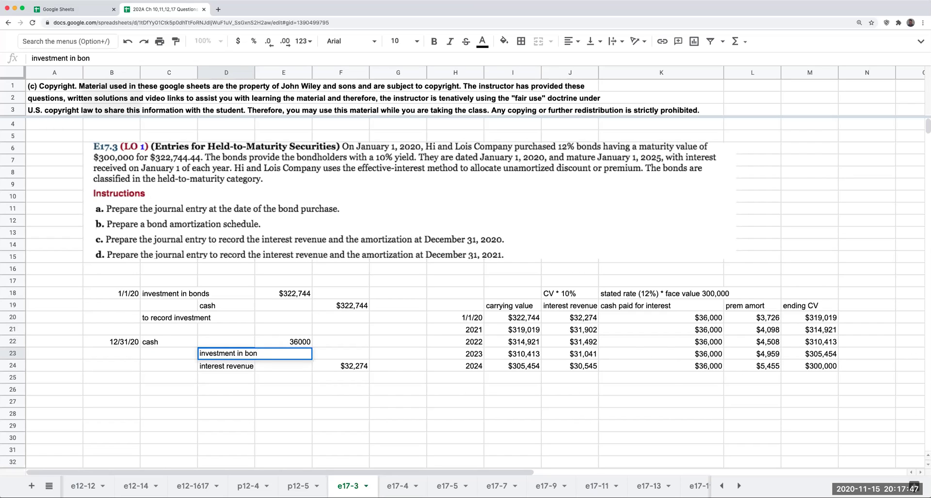
type("ds")
key("Return")
key("Up")
key("Right")
key("Right")
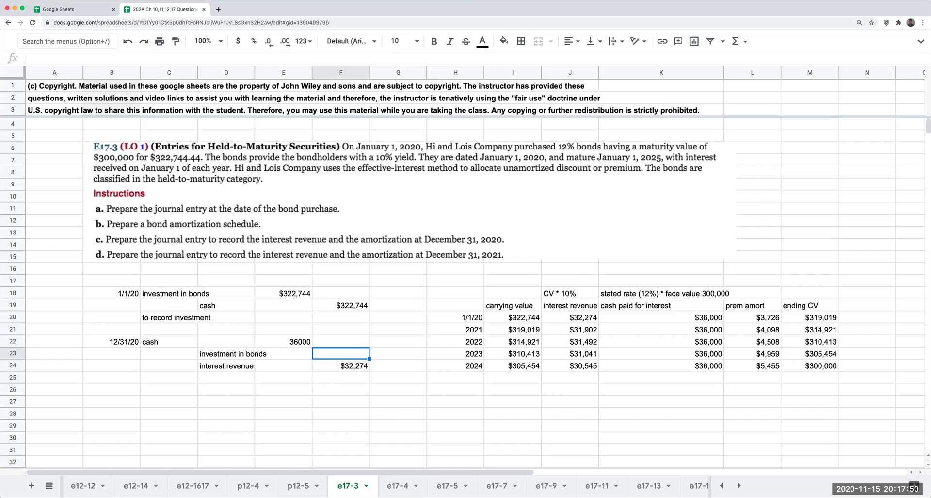
type("+")
key("Right")
key("Right")
key("Right")
key("Right")
key("Right")
key("Right")
key("Up")
key("Up")
key("Up")
key("Return")
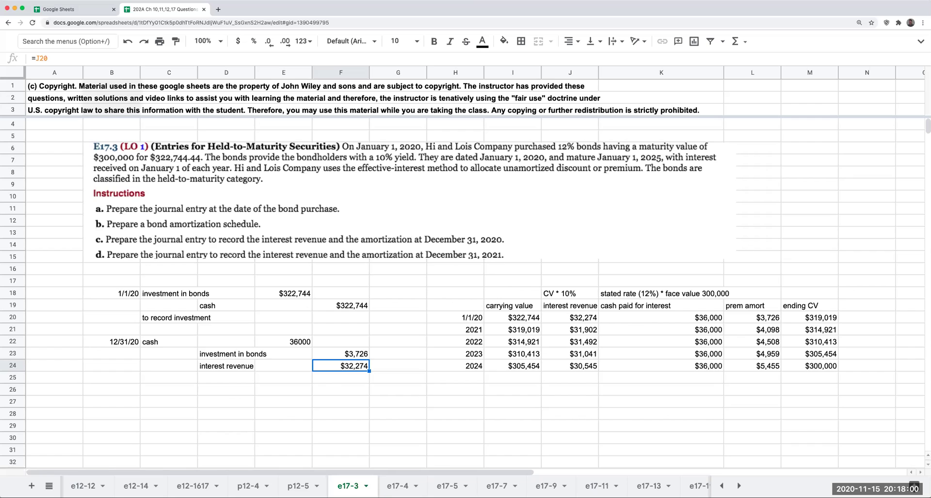
- Add the explanation 'to record interest revenue' under the entry
key("Left")
key("Left")
key("Left")
key("Down")
type("to record interest revenue")
key("Return")
- Date the new entry 12/31/21 and copy the 2020 entry's account lines into it
key("Left")
key("Down")
type("12/31/21")
key("Return")
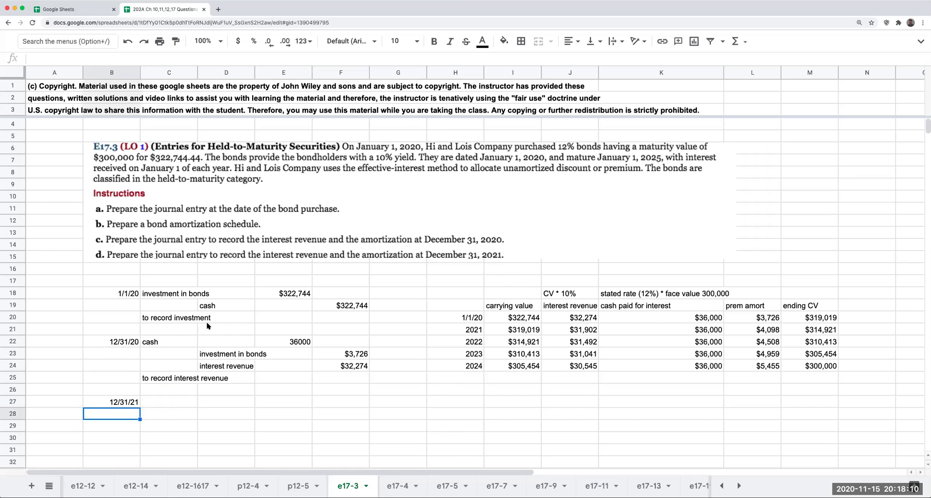
left_click_drag(168, 345, 222, 384)
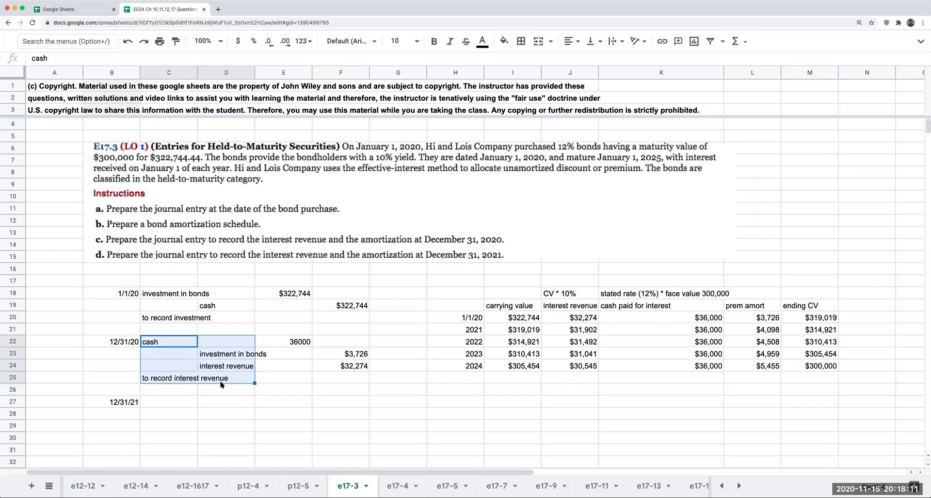
key("ctrl+c")
left_click(170, 402)
key("ctrl+v")
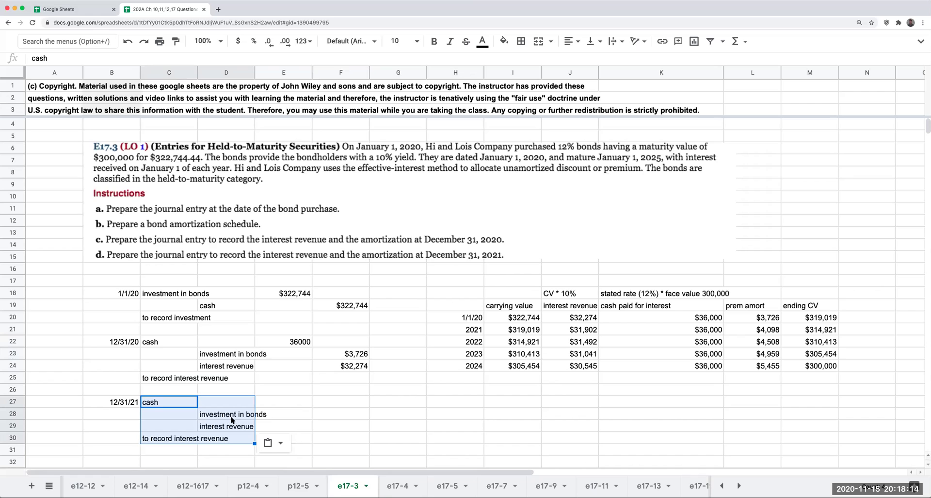
- Debit cash 36000 from the 2020 entry and credit investment in bonds $4,098
left_click(296, 389)
type("+")
key("BackSpace")
key("Return")
type("+")
key("Up")
key("Up")
key("Up")
key("Up")
key("Return")
key("Right")
type("+")
key("Right")
key("Right")
key("Right")
key("Right")
key("Right")
key("Right")
key("Up")
key("Up")
key("Up")
key("Up")
key("Up")
key("Return")
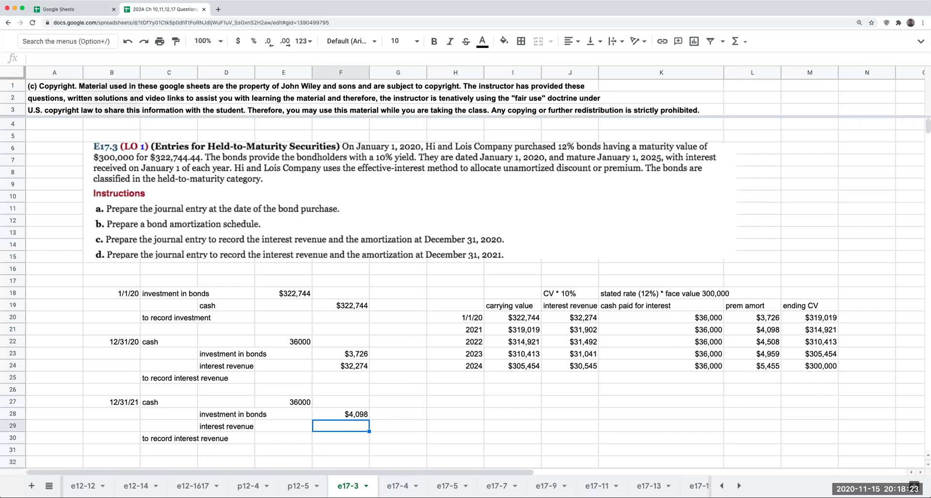
- Credit interest revenue $31,902 from the 2021 schedule interest
type("+")
key("Right")
key("Right")
key("Right")
key("Up")
key("Up")
key("Up")
key("Right")
key("Up")
key("Up")
- Temporarily total the 2021 credits below the entry to check them, then clear it
key("Up")
key("Up")
key("Up")
key("Return")
key("Up")
key("Up")
key("Up")
key("Up")
key("Up")
type("+")
key("Up")
key("Up")
key("Escape")
key("Down")
key("Down")
key("Down")
key("Down")
key("Down")
type("+")
key("Up")
key("Up")
type("+")
key("Up")
key("Return")
key("Up")
key("Delete")
key("Down")
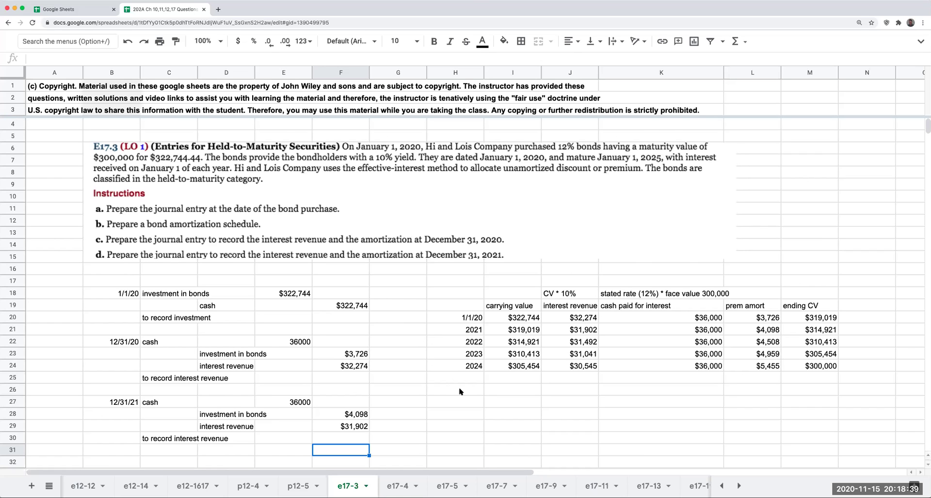
- Check the bond purchase formula, then enter the 300000 face value in I28
scroll(473, 388, "down", 3)
scroll(469, 386, "down", 3)
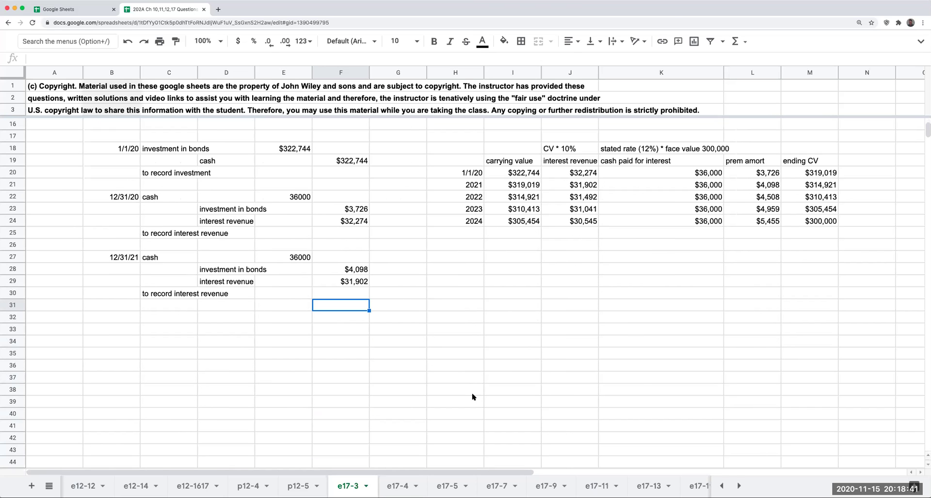
scroll(475, 397, "up", 2)
left_click(468, 309)
left_click(403, 356)
scroll(417, 354, "up", 2)
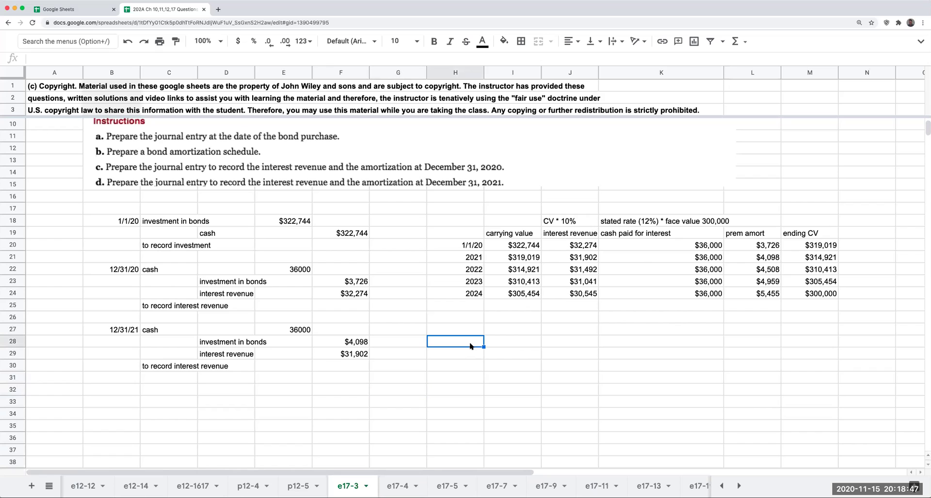
scroll(498, 346, "up", 1)
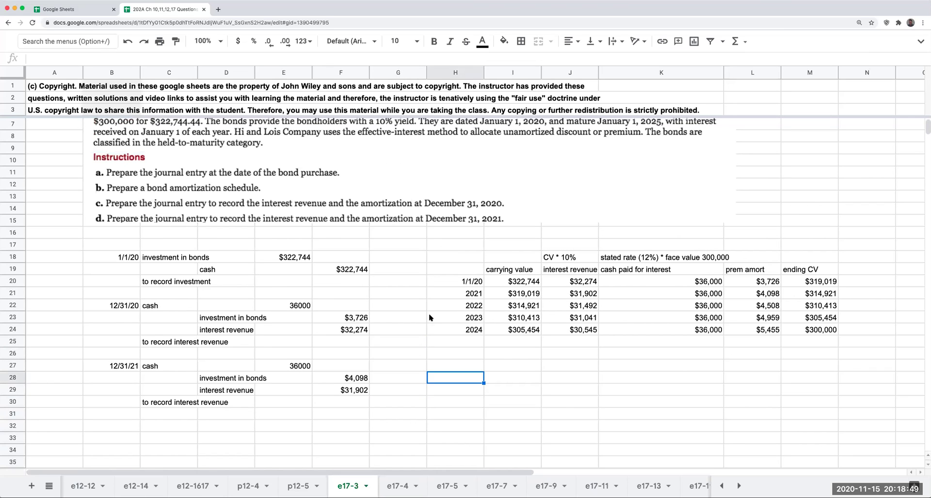
left_click(297, 260)
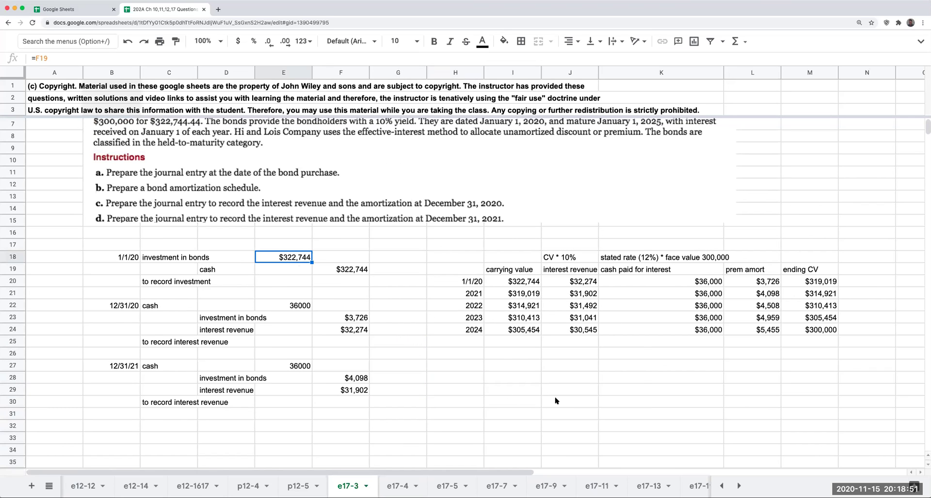
left_click(539, 380)
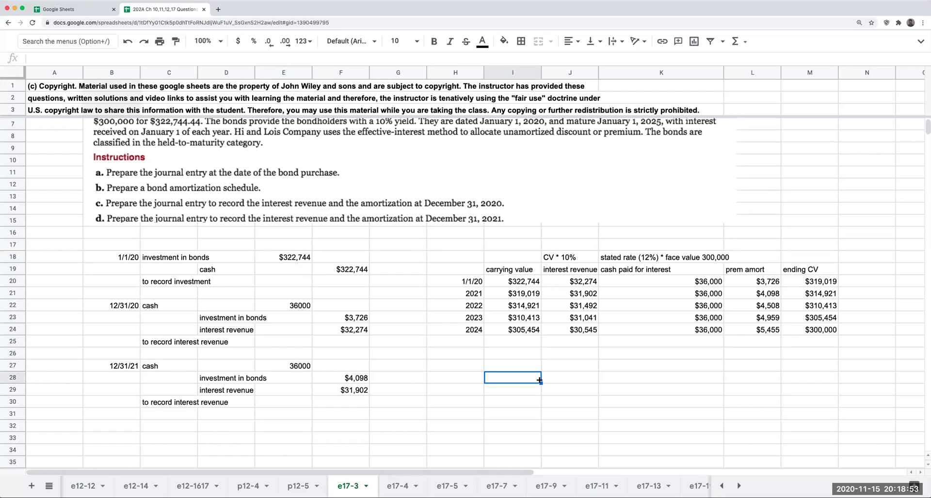
key("Right")
key("Left")
type("300000")
key("Return")
- Label H28 'face value' and add an 'interest' label in K28
key("Up")
key("Left")
type("face value")
key("Return")
key("Right")
- Link L28 to the $36,000 interest cash with =+K24
key("Right")
key("Right")
key("Up")
type("interest")
key("Return")
- Reword the K28 label to 'cash received for interest'
key("Up")
type("e")
key("BackSpace")
type("interest expense")
key("Return")
key("Up")
type("in")
key("BackSpace")
key("BackSpace")
type("cash paid")
key("BackSpace")
key("BackSpace")
key("BackSpace")
type("received for interest")
key("Return")
key("Up")
key("Right")
type("+")
key("Left")
key("Up")
key("Up")
key("Up")
key("Up")
key("Return")
key("Left")
key("Left")
key("Left")
key("Left")
key("Up")
key("Right")
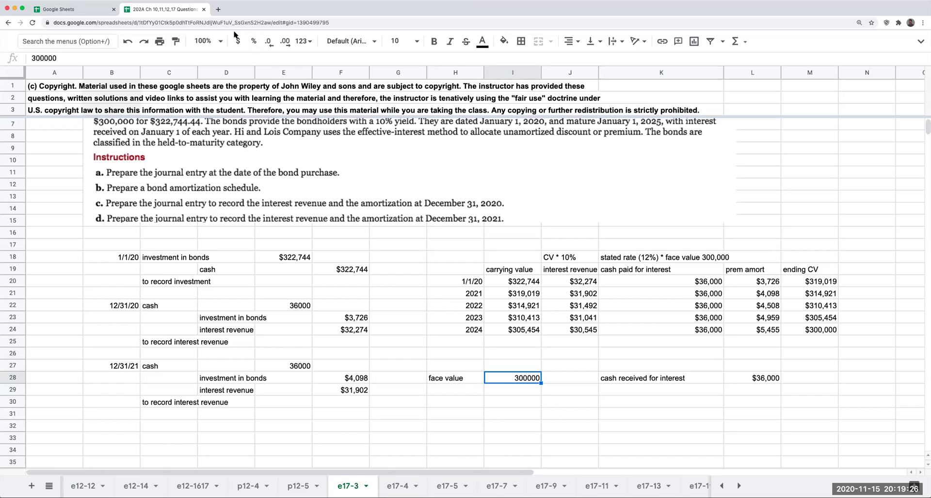
- Format the face value as whole-dollar currency and note '300,000 * 12%' in M28
left_click(238, 41)
left_click(268, 42)
left_click(788, 377)
type("300,000 * ")
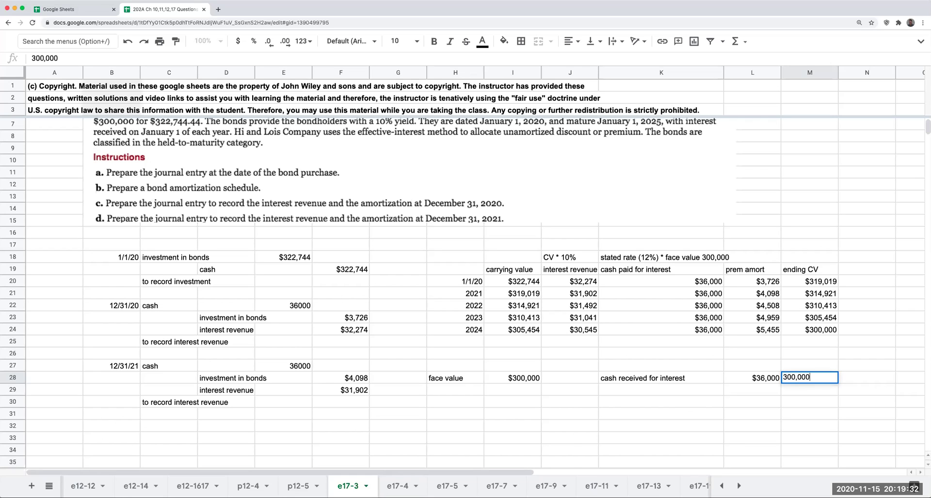
type("12%")
key("Return")
- Label H29 'PV of $1' and H30 '5 pd at 10%'
left_click(562, 381)
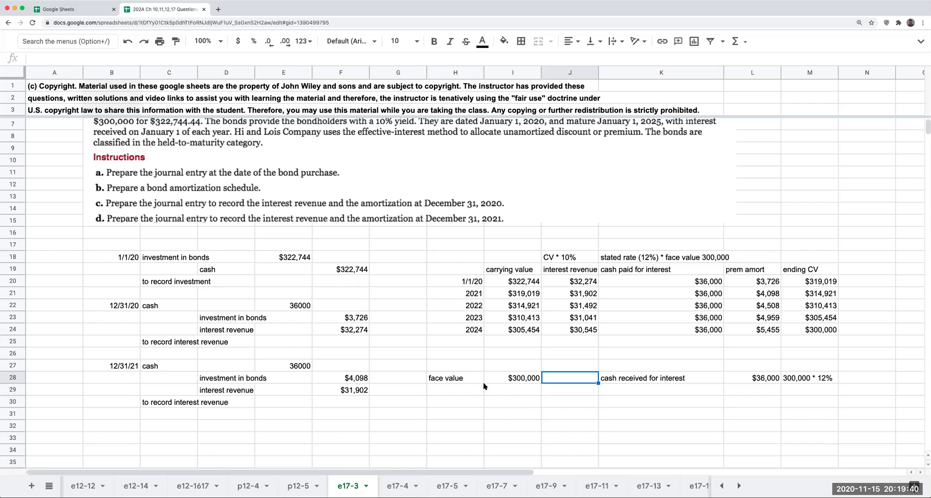
left_click(462, 393)
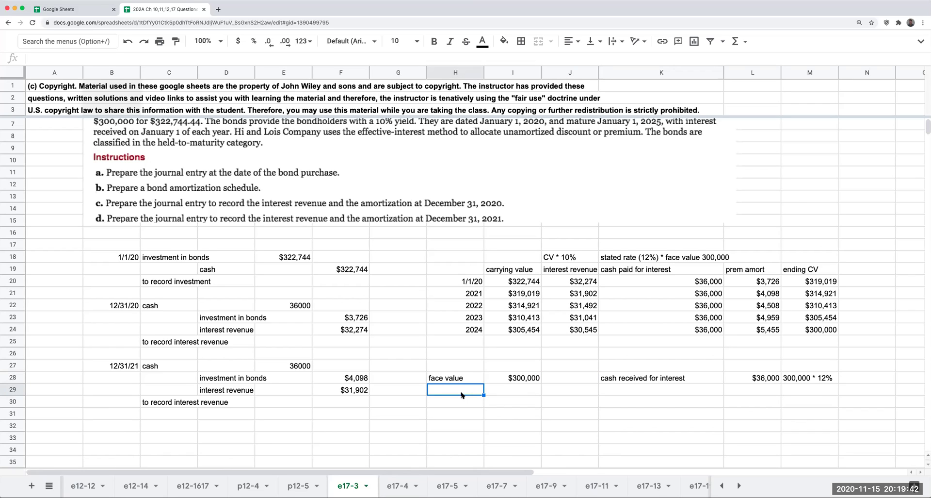
type("PV of $1")
key("Return")
type("5 pd at 10%")
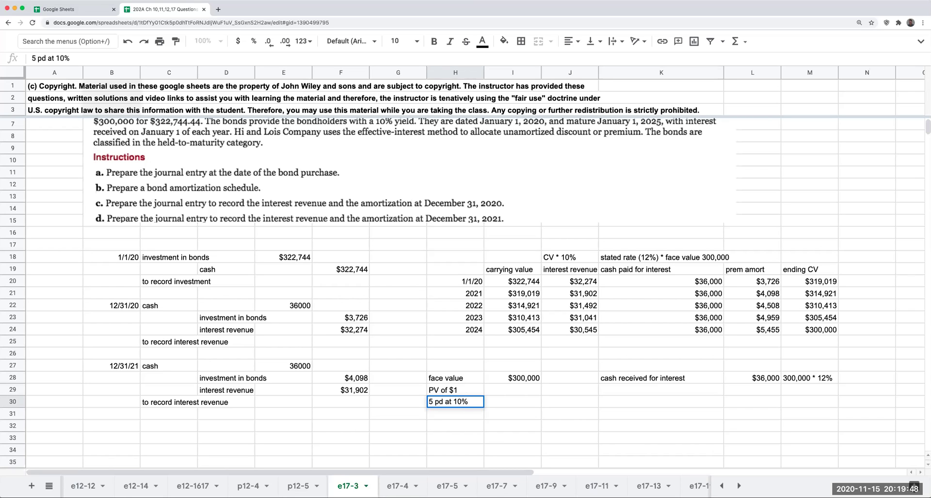
key("Tab")
- Label K29 'PV of annuity of $1' and K30 '5 pd at 10%'
key("Right")
key("Right")
key("Up")
key("Right")
key("Left")
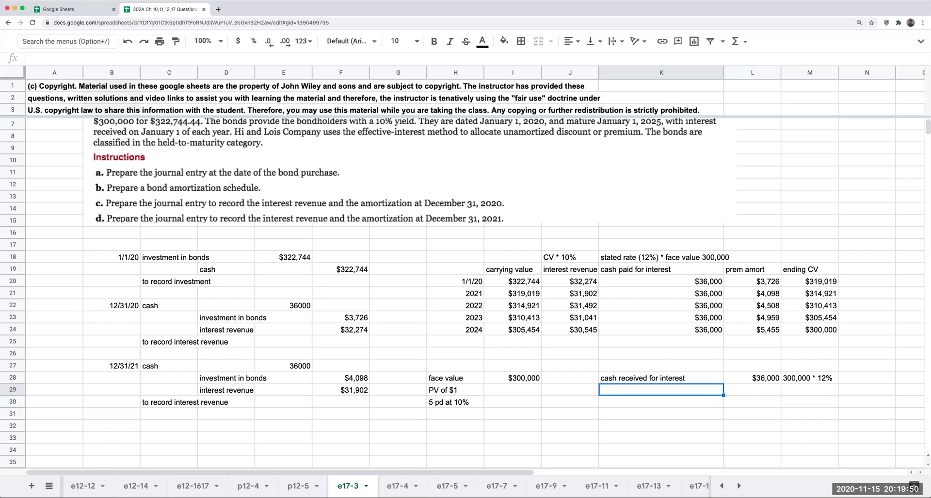
type("PV of annu")
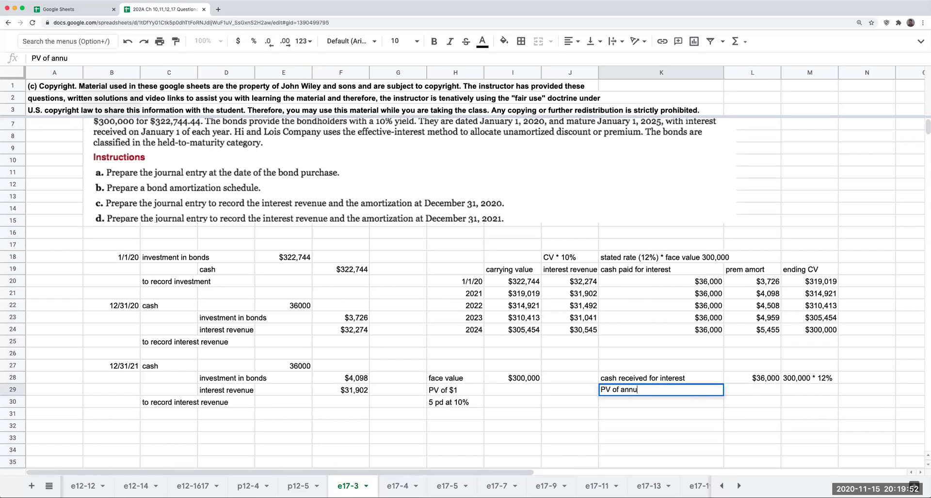
type("ity of $1")
key("Return")
type("5 p")
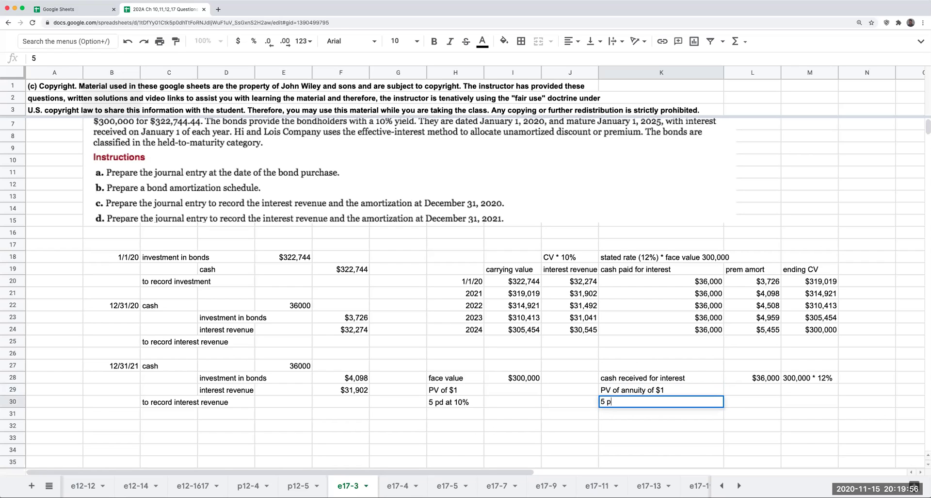
type("d at 10%")
key("Return")
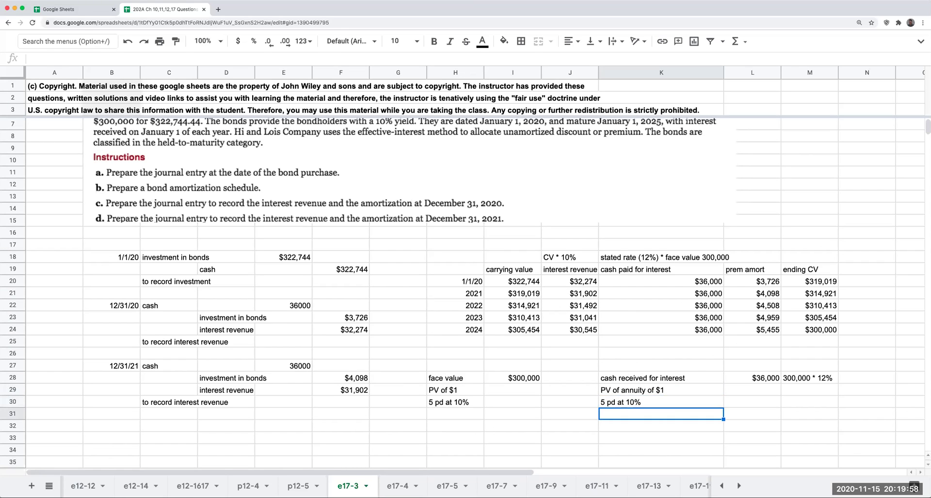
- Load the Google Sheets home in a new tab and switch to the other account
left_click(218, 10)
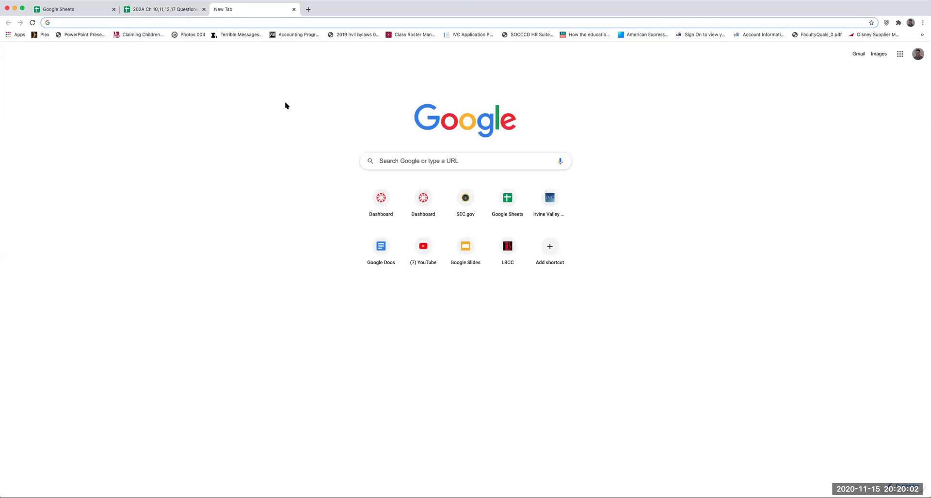
type("sheets.google.com")
key("Return")
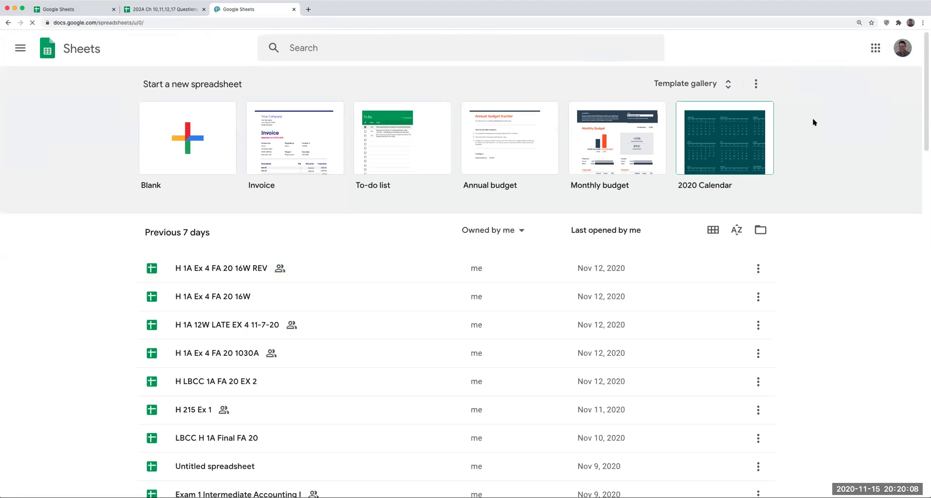
left_click(902, 48)
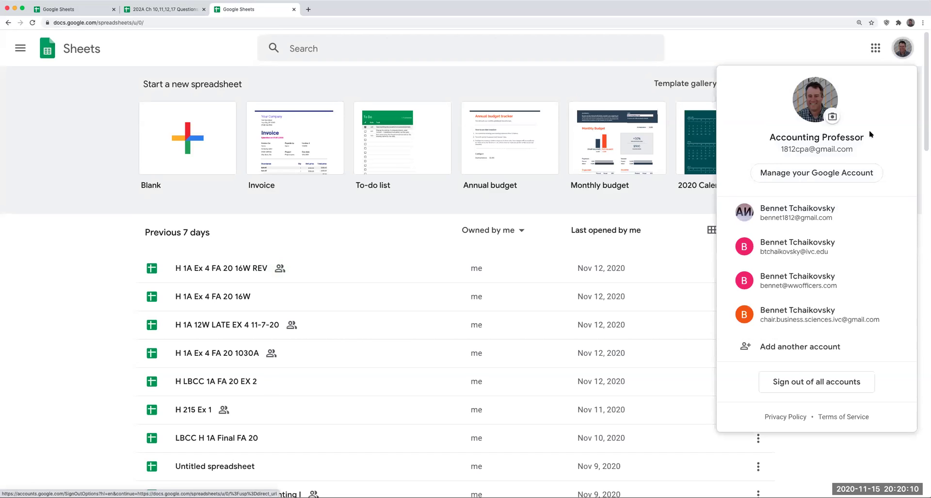
left_click(819, 225)
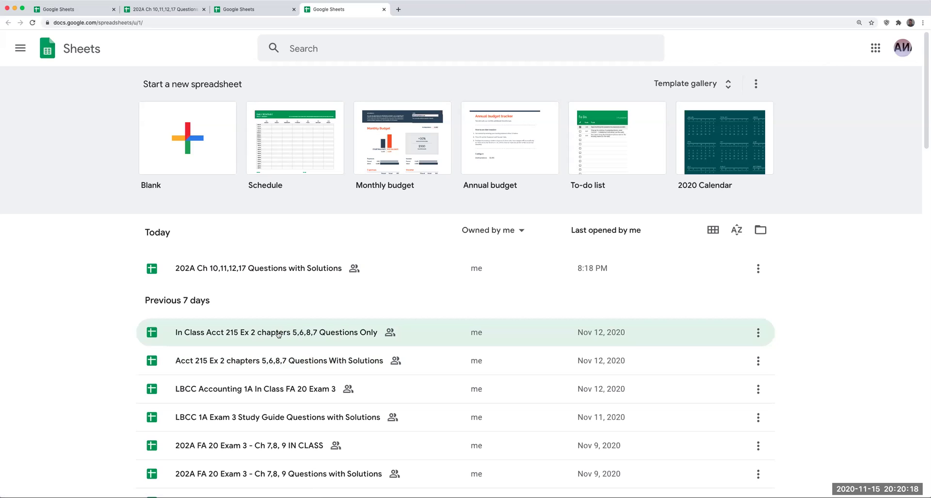
- Scroll the spreadsheet list down to files from the previous 30 days
scroll(285, 272, "down", 1)
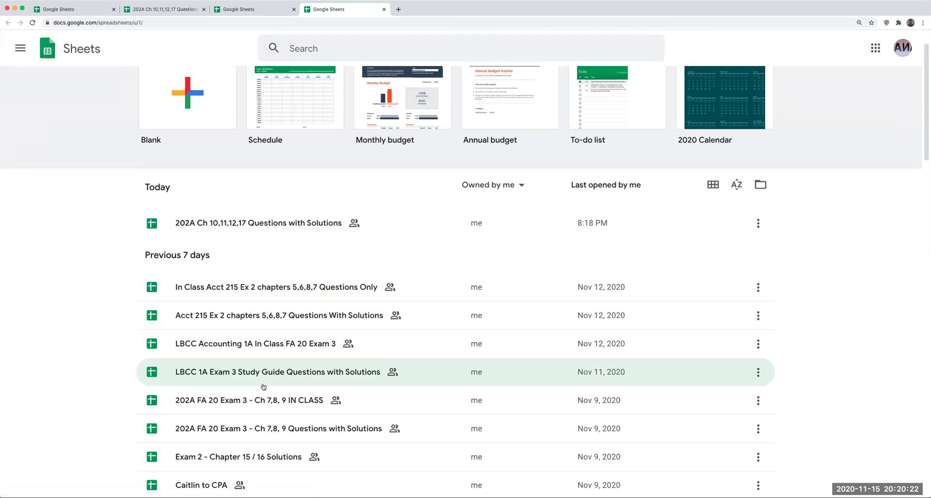
scroll(263, 386, "down", 1)
scroll(263, 386, "down", 1)
scroll(263, 385, "down", 1)
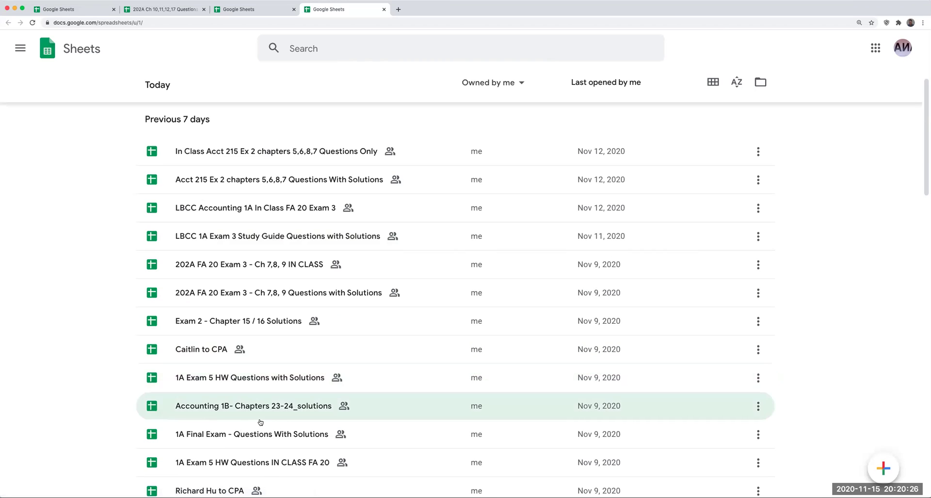
scroll(261, 407, "down", 1)
scroll(261, 422, "down", 1)
scroll(260, 422, "down", 1)
scroll(261, 422, "down", 1)
scroll(260, 422, "down", 1)
scroll(261, 422, "down", 2)
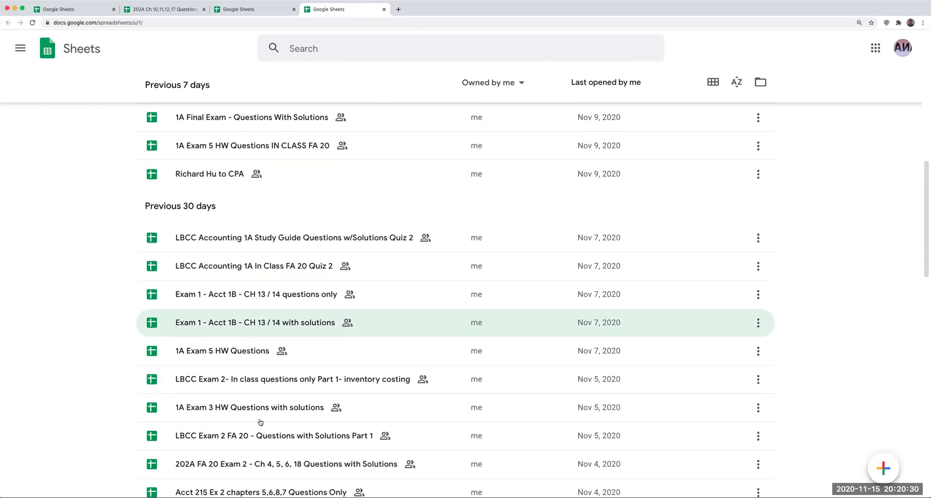
- Look up the PV of $1 factor in '1A Exam 5 HW Questions' and enter .62092 in I30
left_click(240, 353)
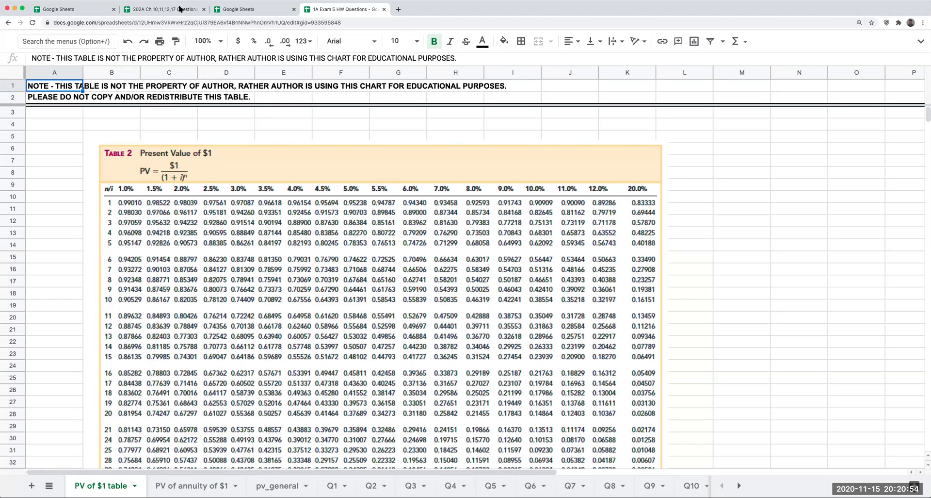
key("super+2")
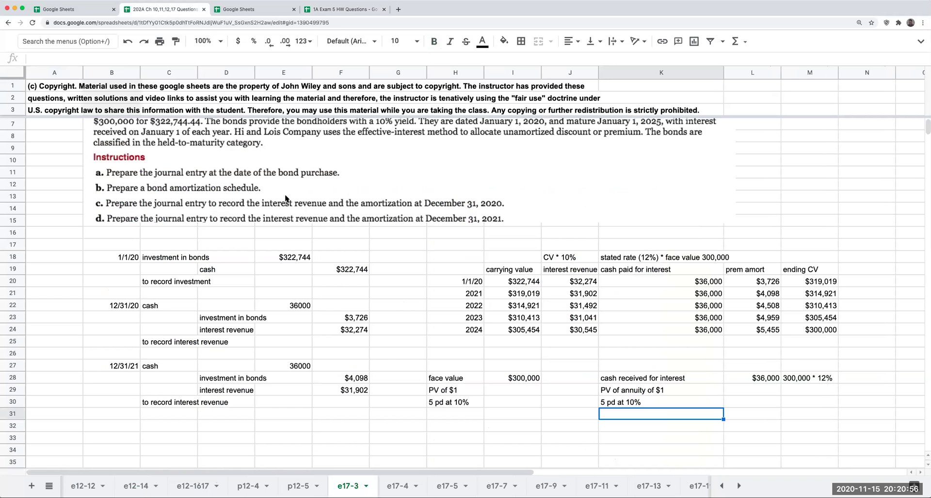
key("Up")
key("Left")
key("Left")
type(".62092")
key("Return")
- Compute the face value's present value of $186,276 with =+I28*I30 in I31
type("+")
key("Up")
key("Up")
key("Up")
type("*")
key("Up")
key("Return")
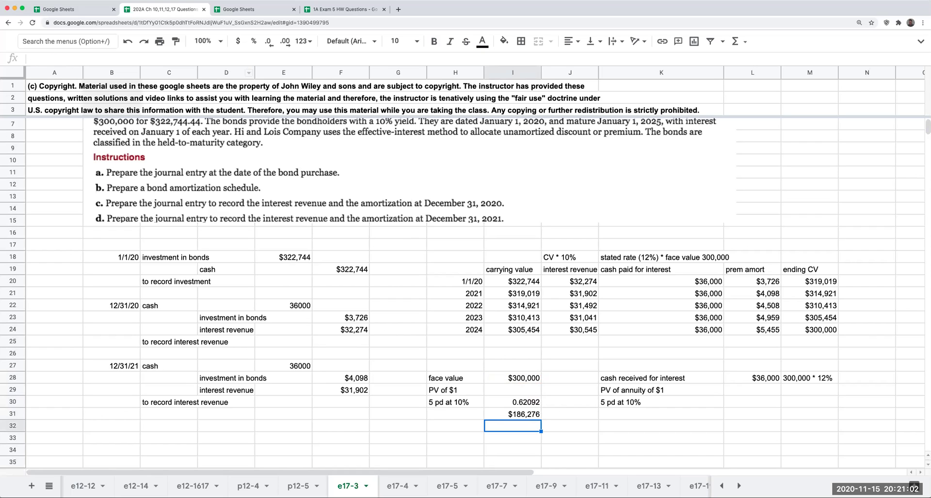
- Look up the PV of annuity of $1 table in the tables tab
left_click(334, 9)
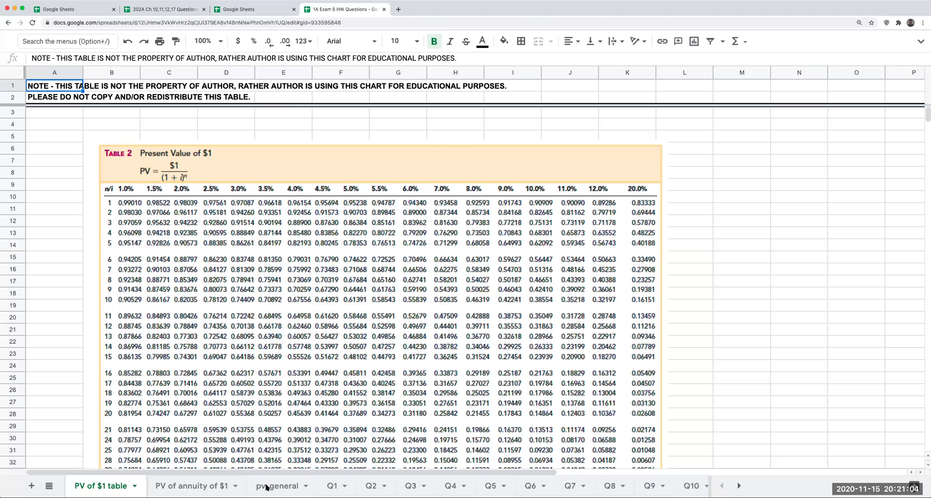
left_click(761, 207)
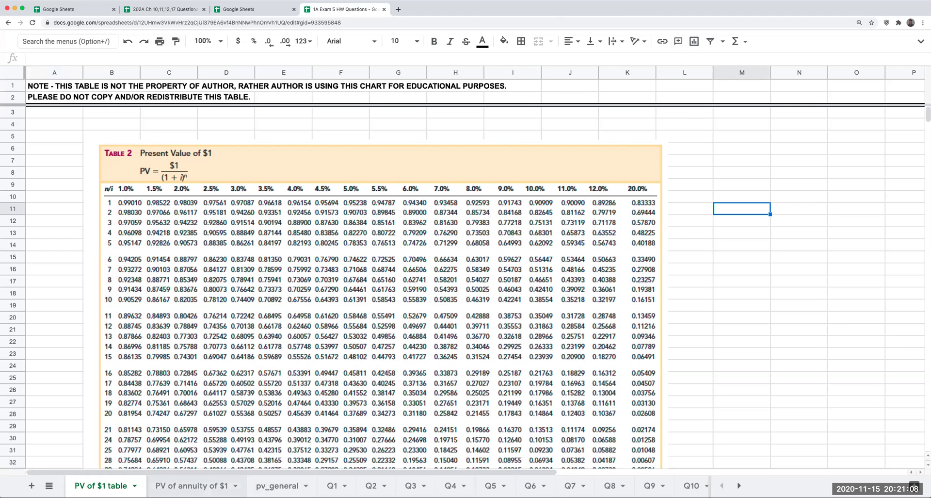
left_click(212, 486)
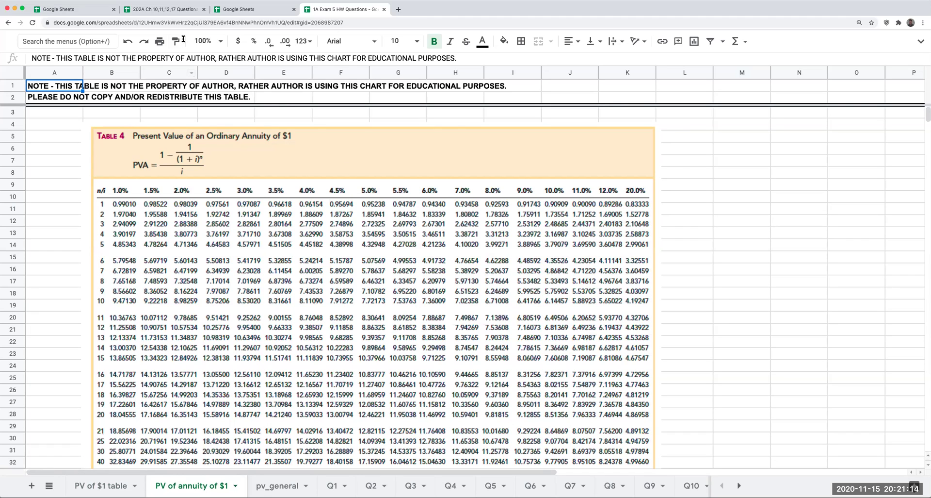
left_click(160, 11)
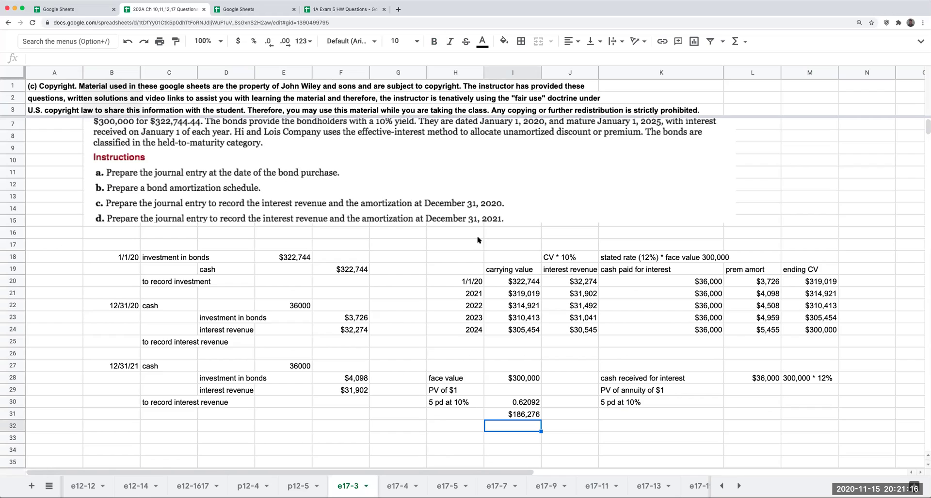
- Enter the 3.79079 annuity factor in L30
key("Up")
key("Right")
key("Right")
- Label H31 'PV of face value' and K31 'PV of interest payments'
key("Right")
key("Up")
type("3.79079")
key("Return")
- Compute the $136,468 PV of interest payments with =+L28*L30 in L31
type("+")
key("Up")
key("Up")
key("Up")
type("-")
key("BackSpace")
key("BackSpace")
key("Up")
key("Up")
key("Up")
key("Up")
key("Down")
type("*")
key("Up")
key("Return")
key("Left")
key("Left")
key("Down")
key("Right")
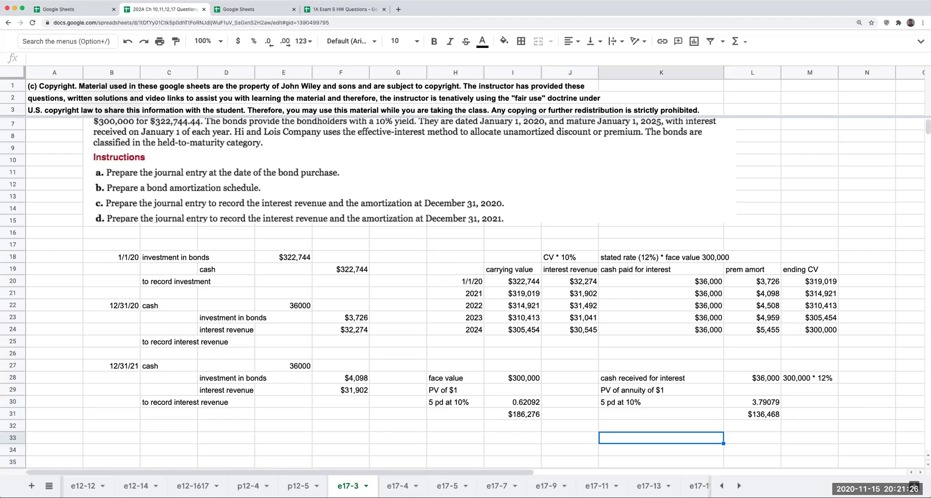
key("Left")
key("Left")
key("Left")
key("Up")
key("Up")
type("PV of")
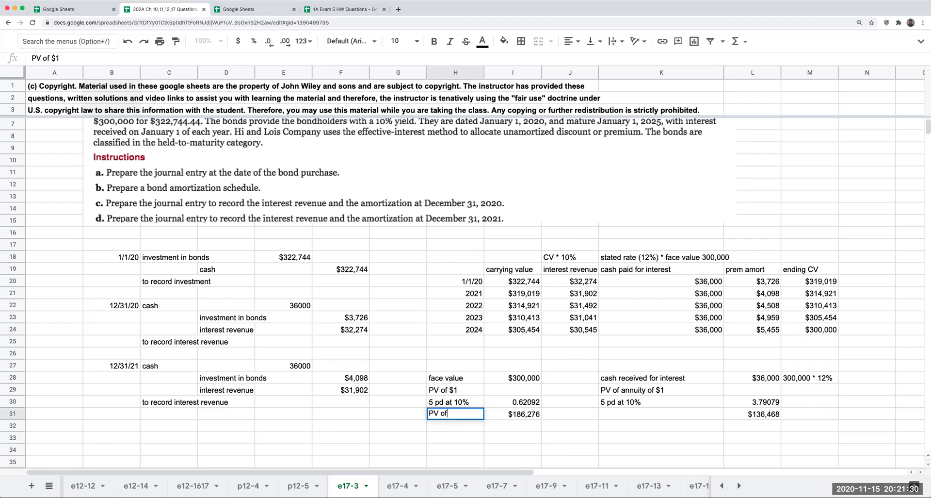
type(" face value")
key("Tab")
key("Tab")
type("PV o intere")
key("BackSpace")
key("BackSpace")
key("BackSpace")
type("f interest payments")
key("Return")
- Copy both present-value labels into the summary area below
key("Down")
type("PV of face value")
key("Return")
key("Right")
key("Right")
key("Right")
key("Up")
key("Up")
key("Up")
key("ctrl+c")
key("Left")
key("Left")
key("Left")
key("Down")
key("Down")
key("Down")
key("ctrl+v")
key("Up")
key("Right")
key("Right")
- Reference both present values in the summary and total them to $322,744
type("+")
key("Left")
key("Up")
key("Up")
key("Return")
type("+")
key("Right")
key("Right")
key("Right")
key("Up")
key("Left")
key("Up")
key("Up")
key("Return")
type("+")
key("Up")
key("Up")
type("+")
key("Up")
key("Return")
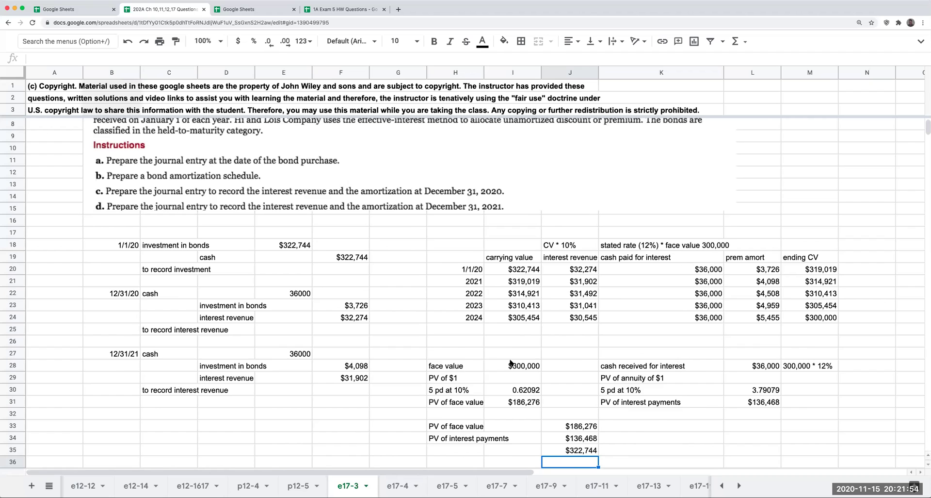
- Add a top border to H35:J35 so the $322,744 total sits below a rule
scroll(511, 362, "up", 1)
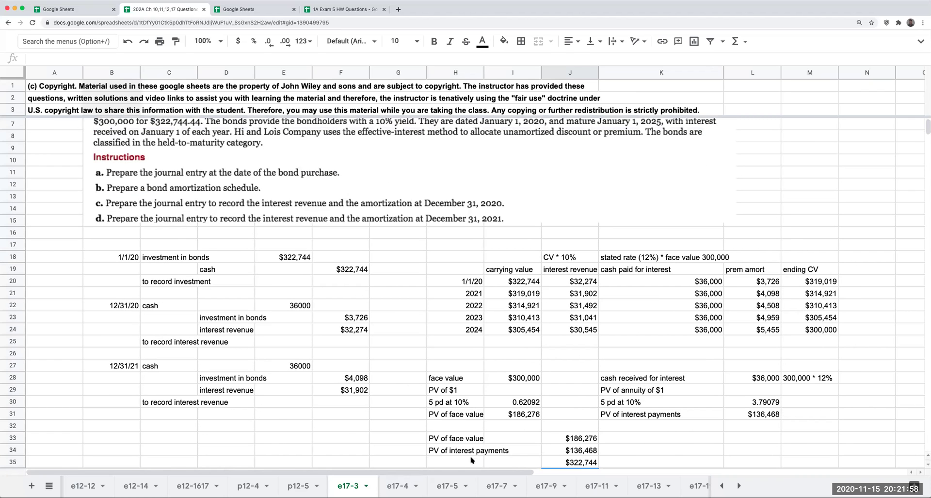
left_click_drag(471, 460, 548, 462)
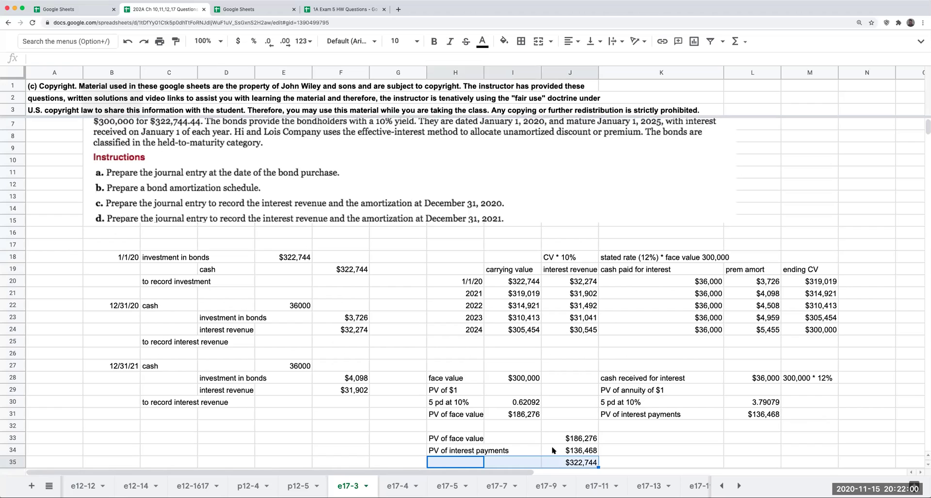
left_click(522, 41)
left_click(537, 85)
left_click(639, 437)
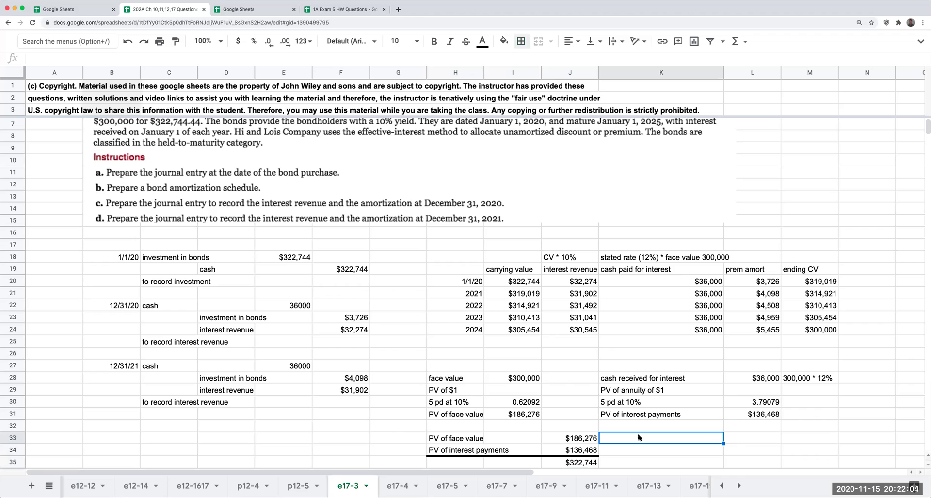